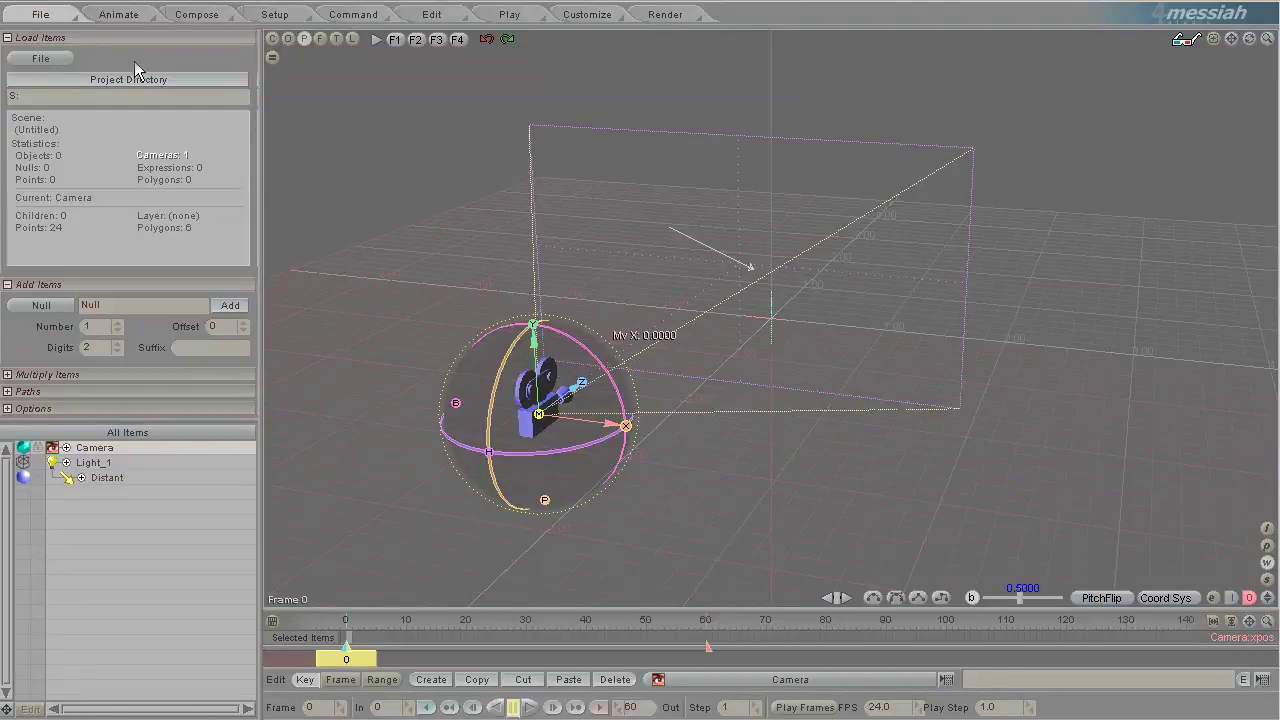
Step: Add a procedural sphere to the scene and raise it to about 0.63 on the Y axis
click(274, 14)
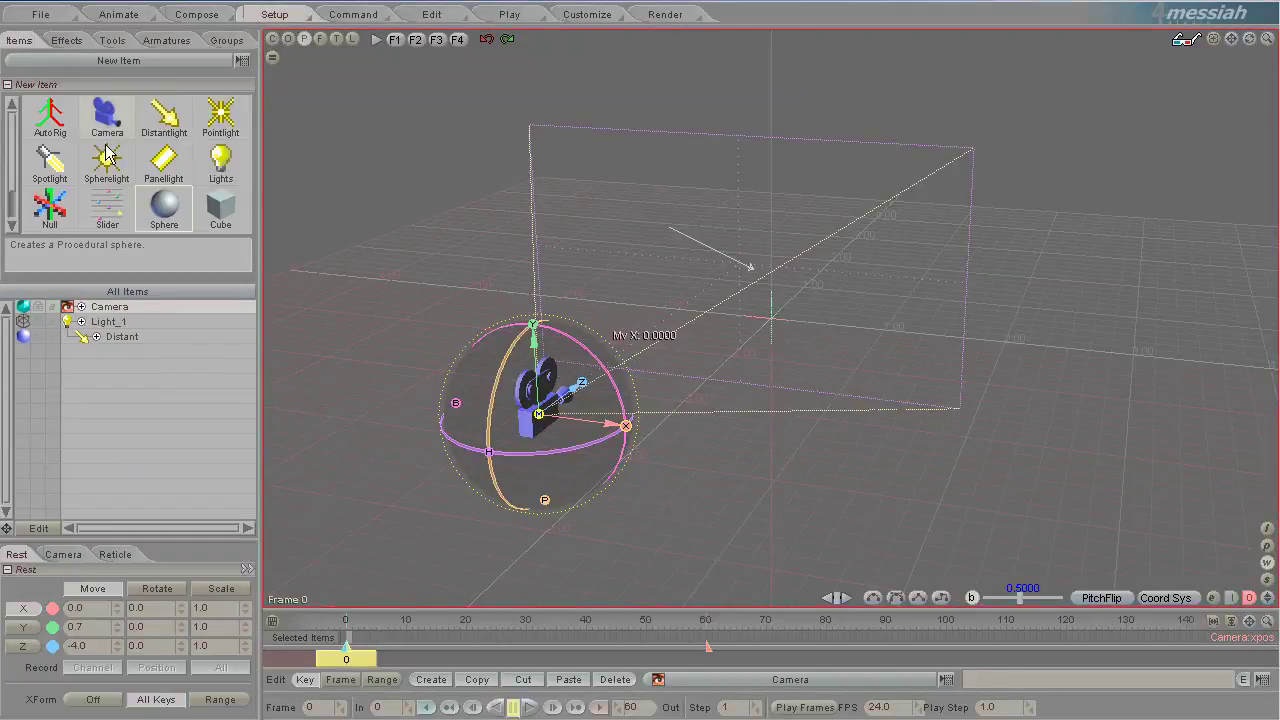
click(164, 205)
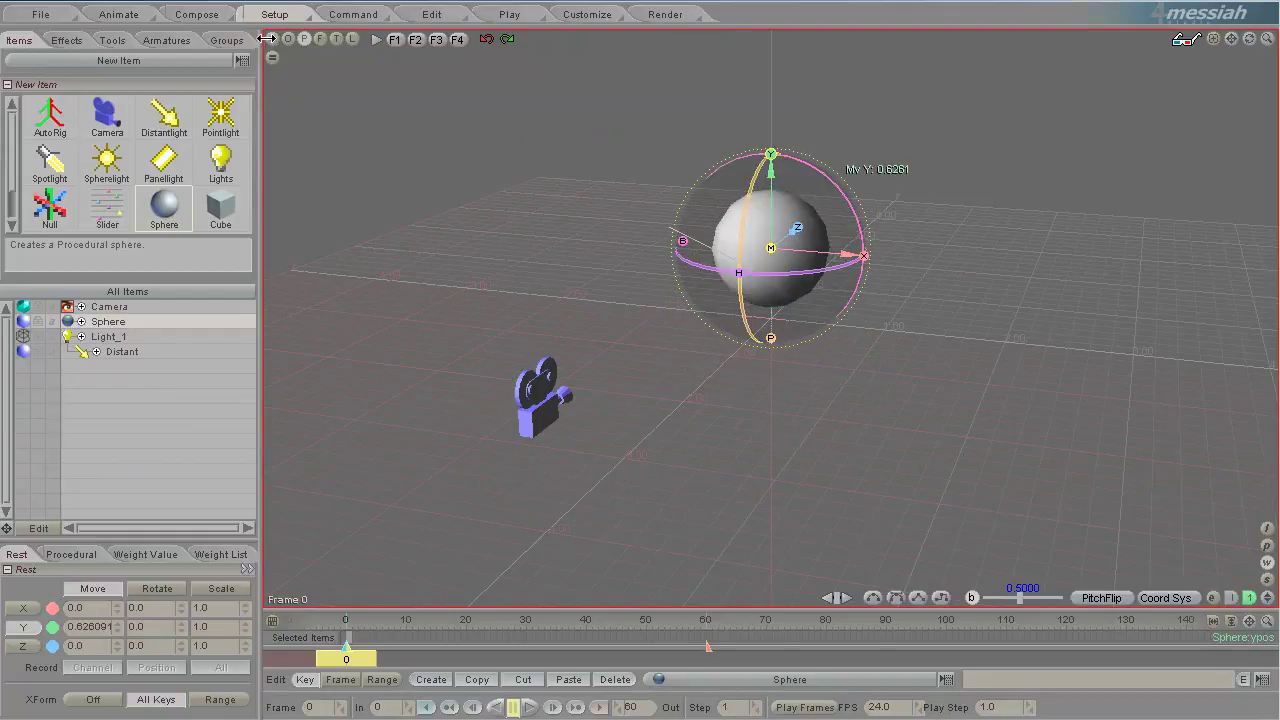
Step: Look through the camera and move it to about Z -2.1 and Y 0.625 so the sphere fills the frame
click(118, 14)
click(90, 54)
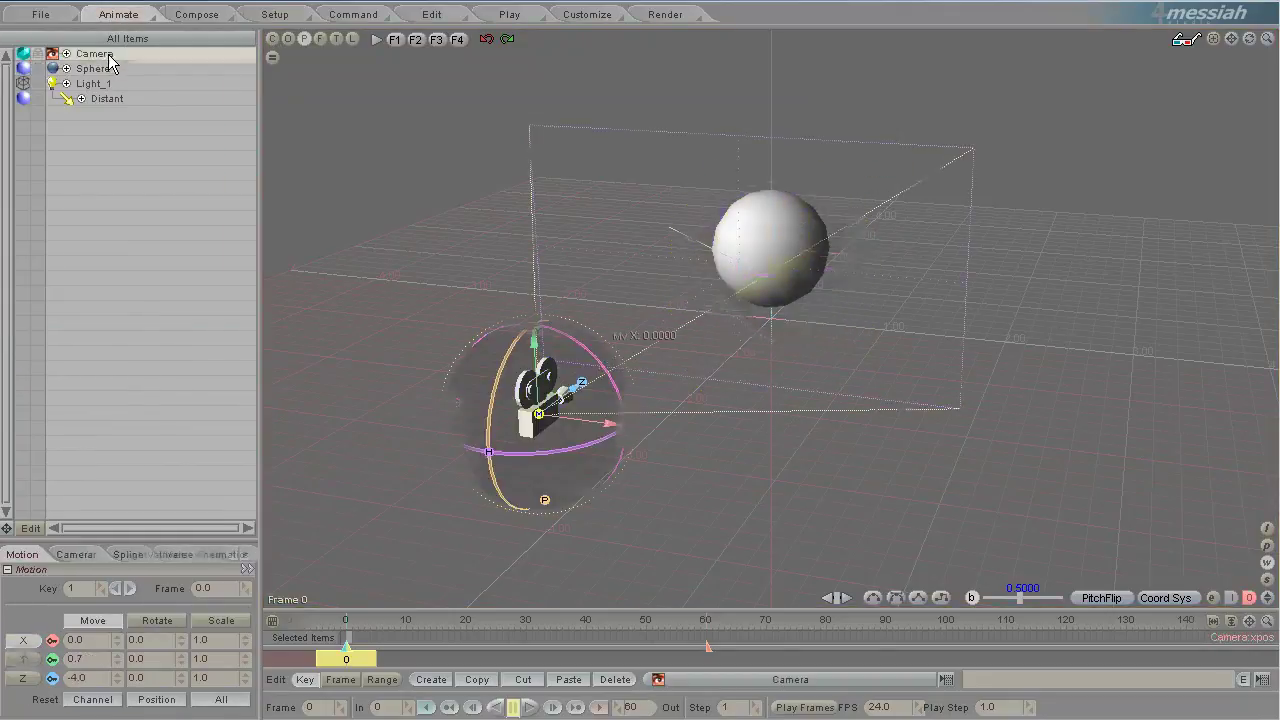
click(270, 43)
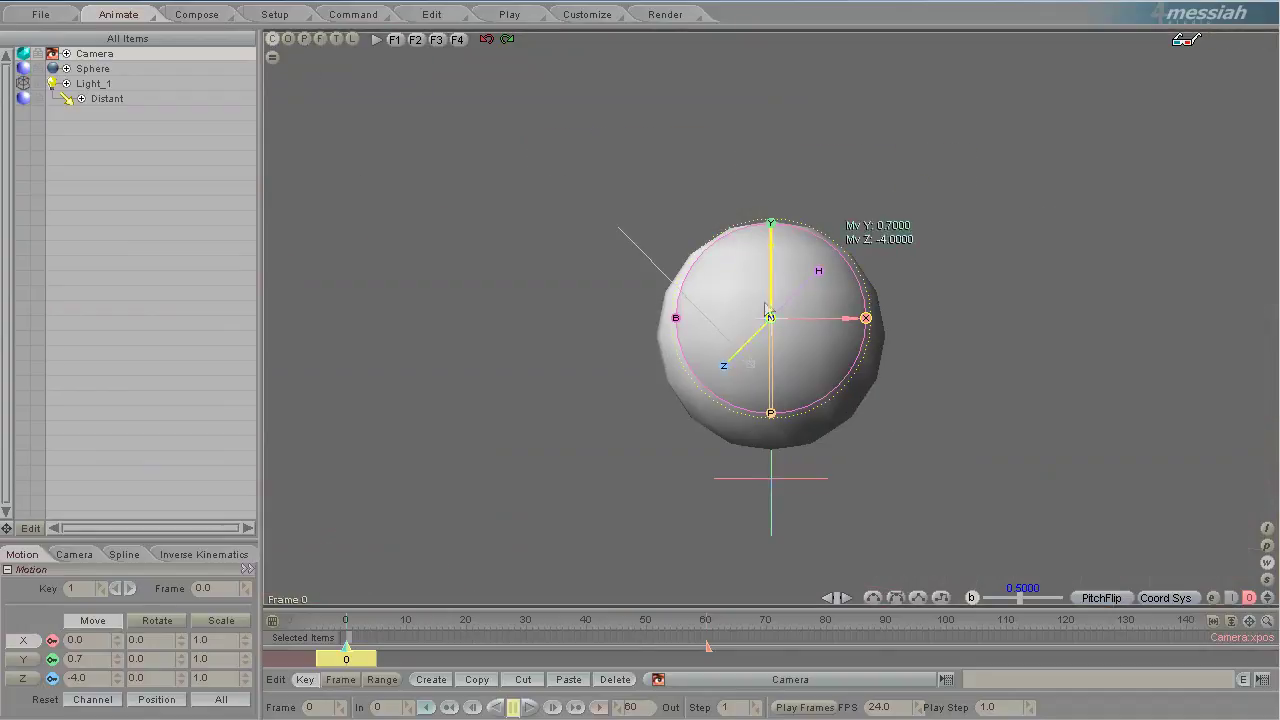
drag(722, 366, 508, 371)
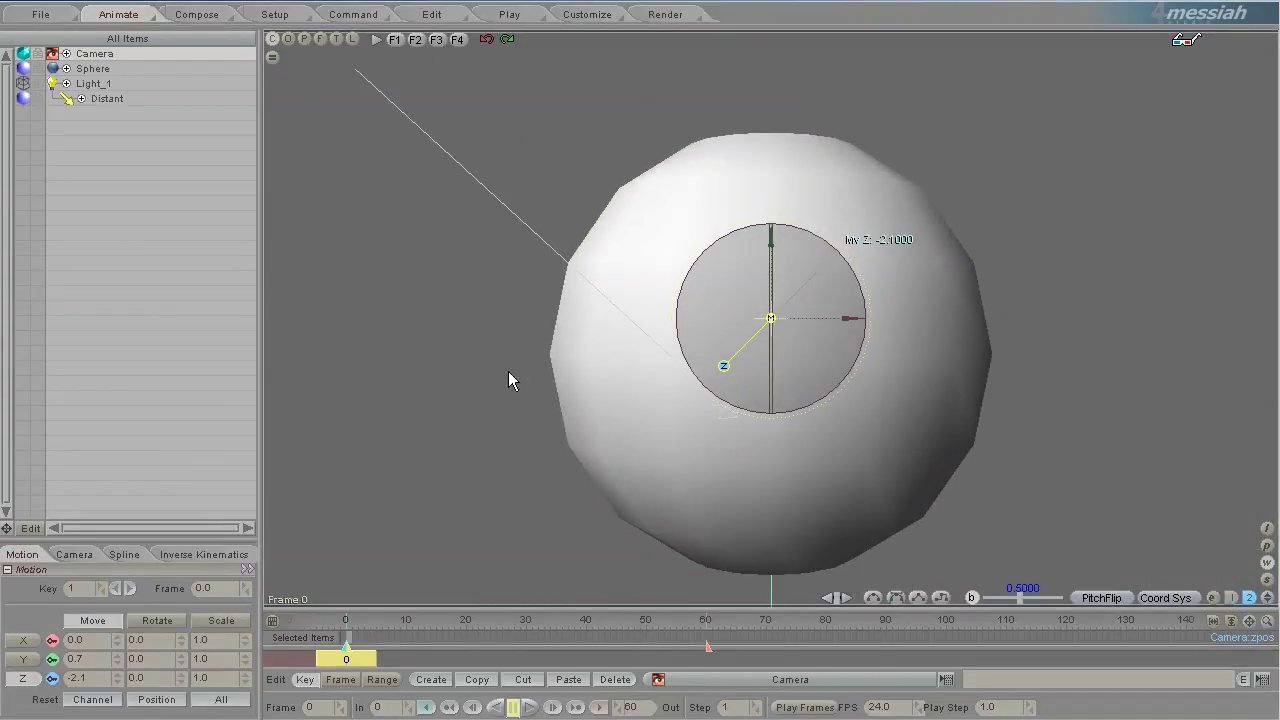
drag(771, 224, 508, 371)
right_drag(508, 373, 508, 373)
Step: Widen the render settings area and set the output resolution to VGA (640x480)
click(666, 15)
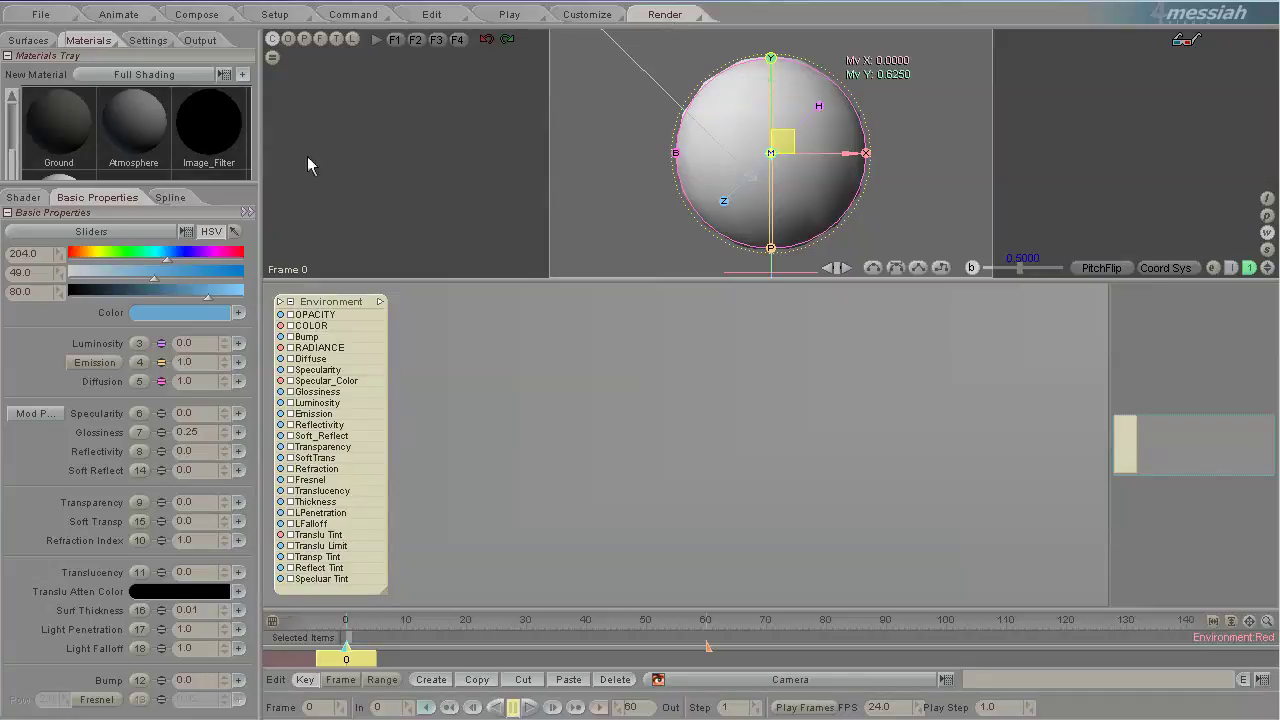
drag(261, 132, 483, 132)
click(147, 40)
click(143, 76)
click(138, 96)
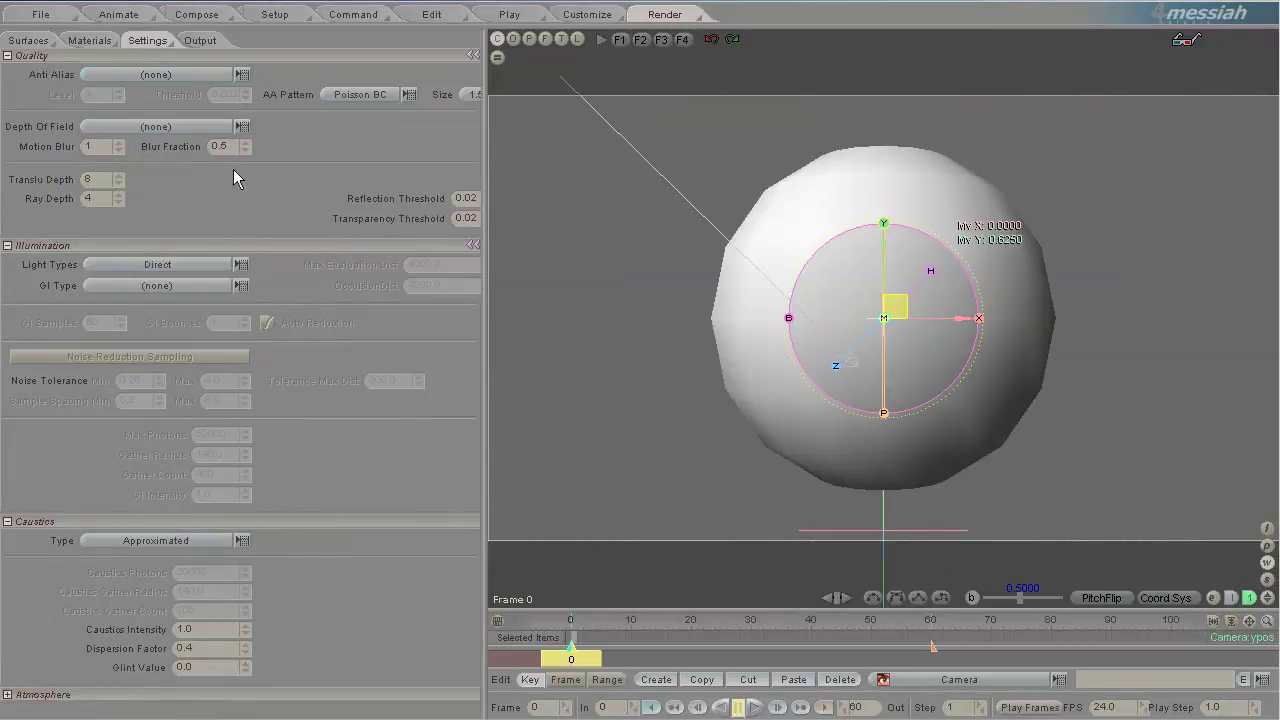
click(196, 40)
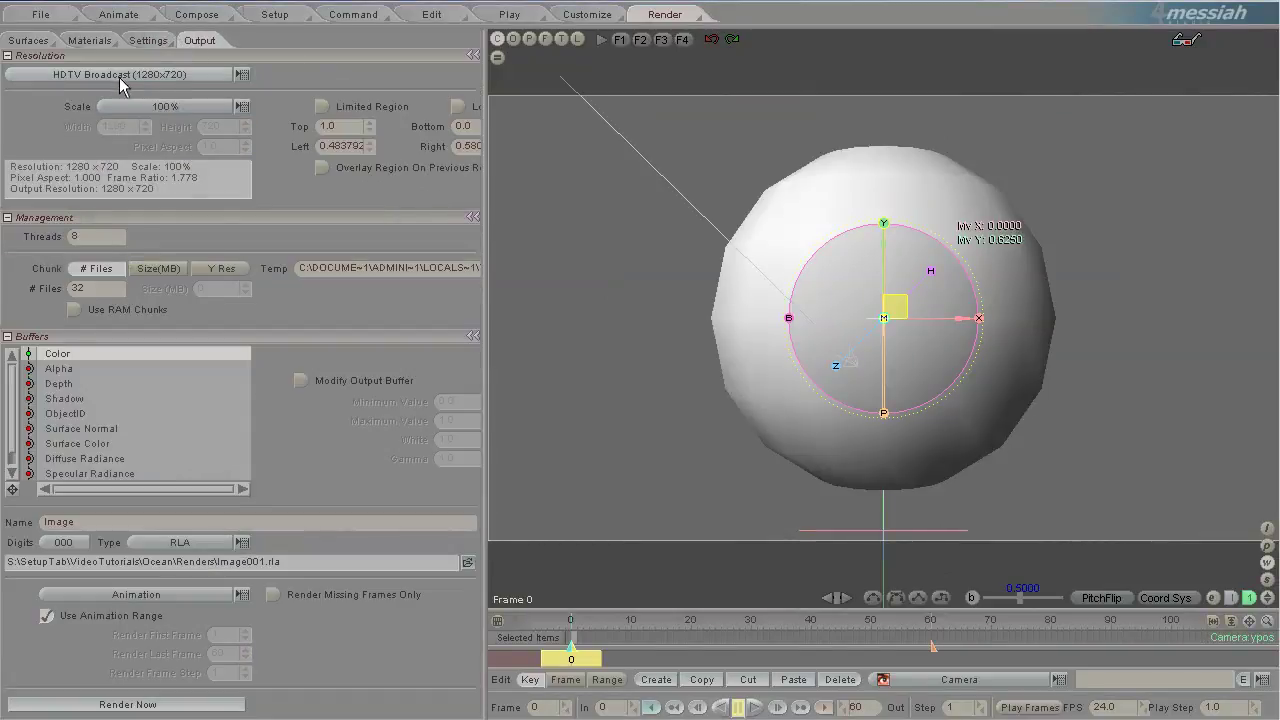
click(119, 77)
click(64, 123)
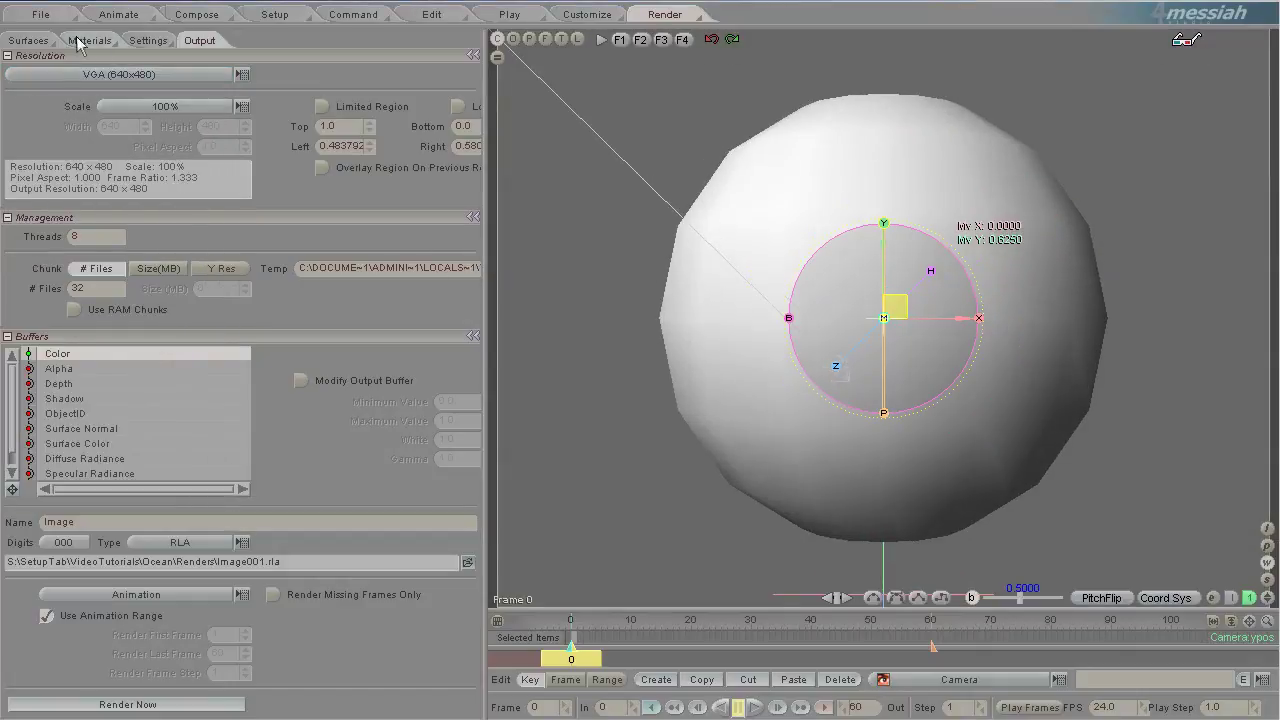
Step: Turn off the camera's environment, background and ground surfaces, and render a test frame of the plain sphere
click(29, 43)
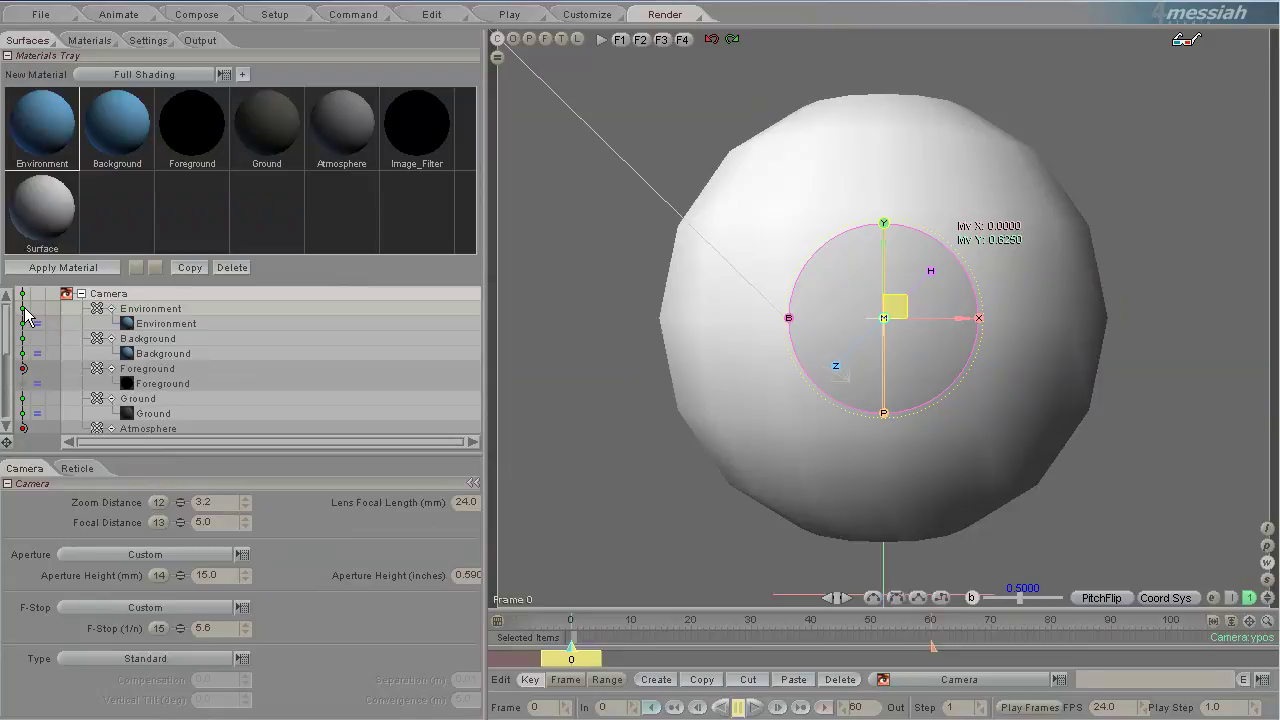
scroll(30, 350, down, 1)
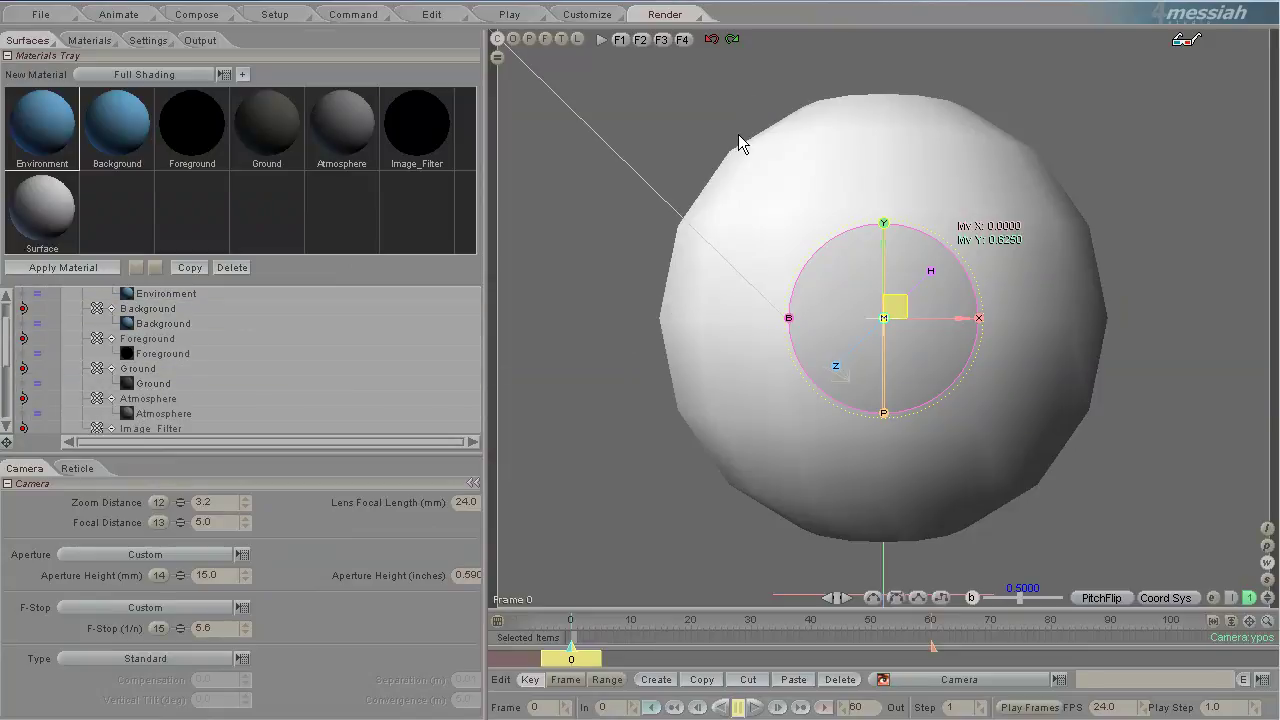
key(F9)
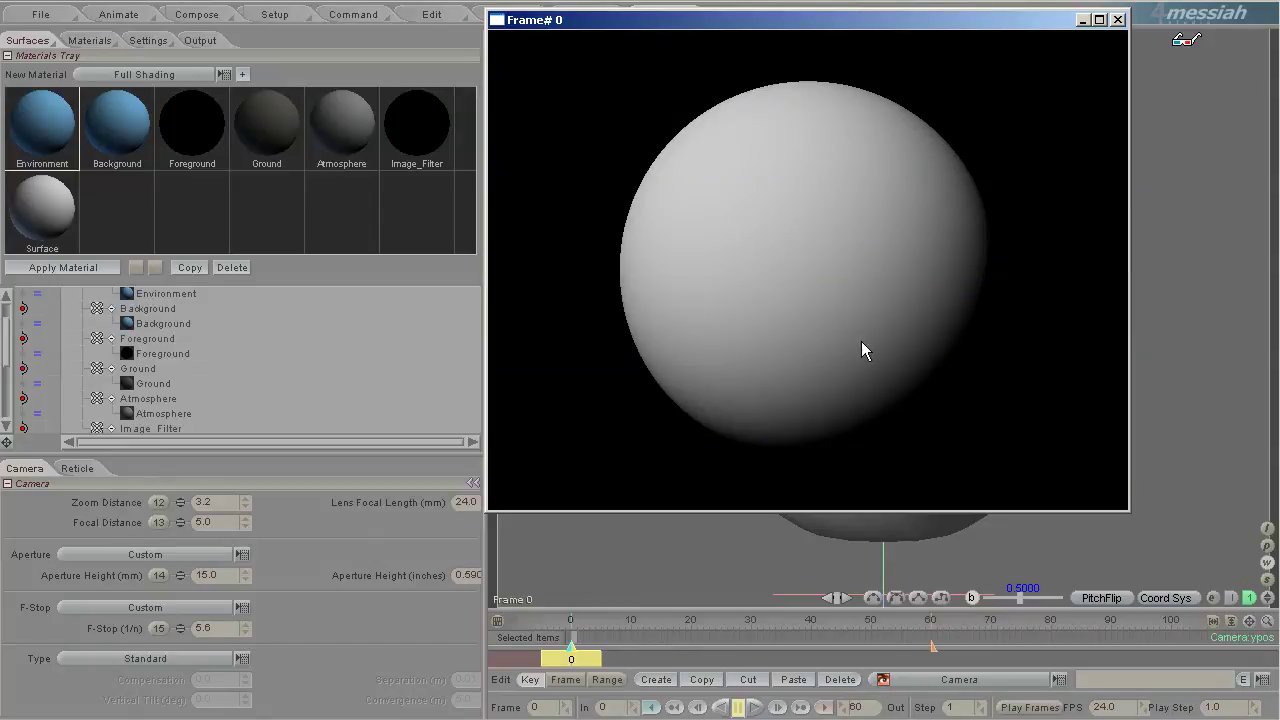
click(1118, 20)
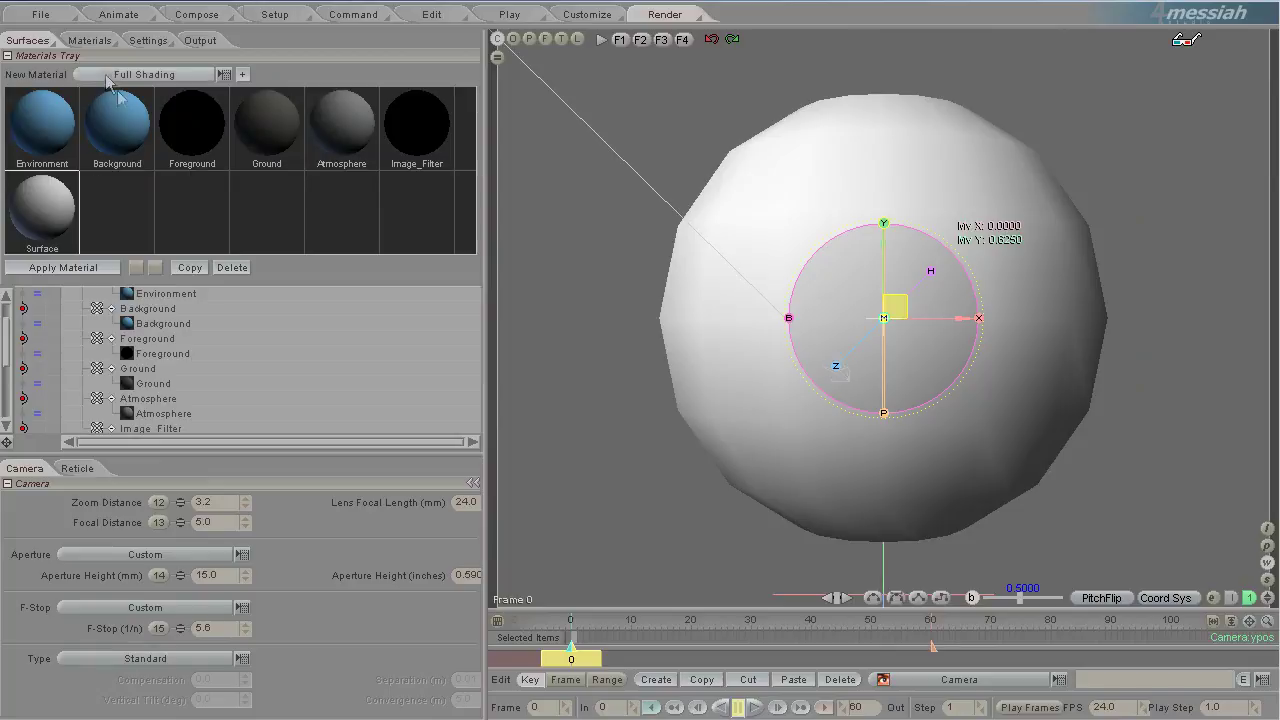
Step: Add a Gradient_&_Fresnel shader to the Surface material and connect its Color output to the surface's COLOR input
click(89, 40)
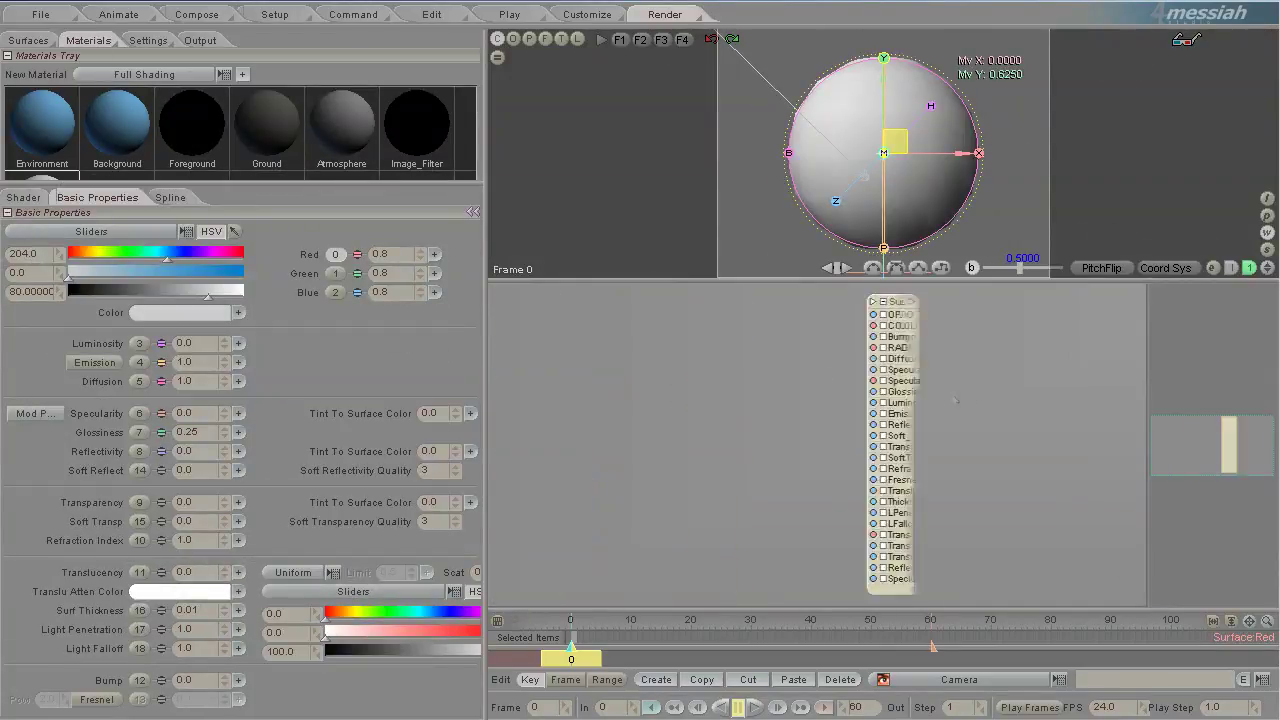
right_click(617, 353)
mouse_move(777, 365)
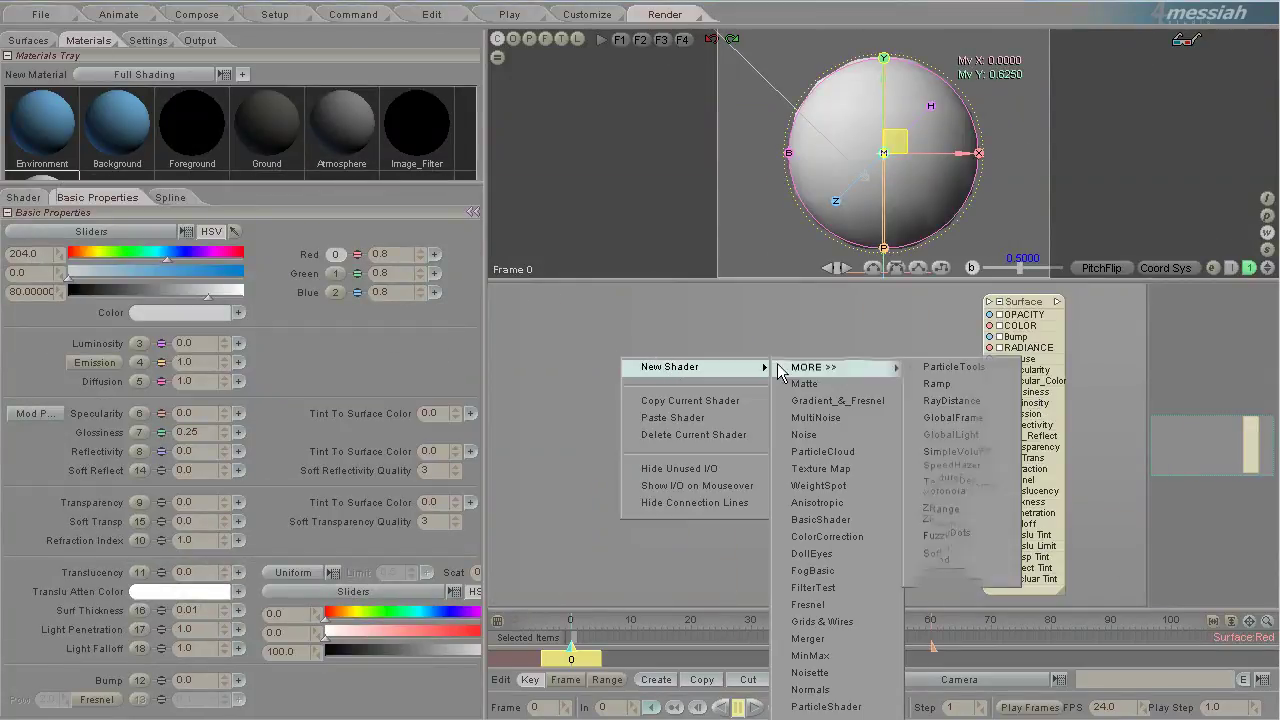
click(838, 400)
click(760, 356)
drag(706, 356, 1030, 334)
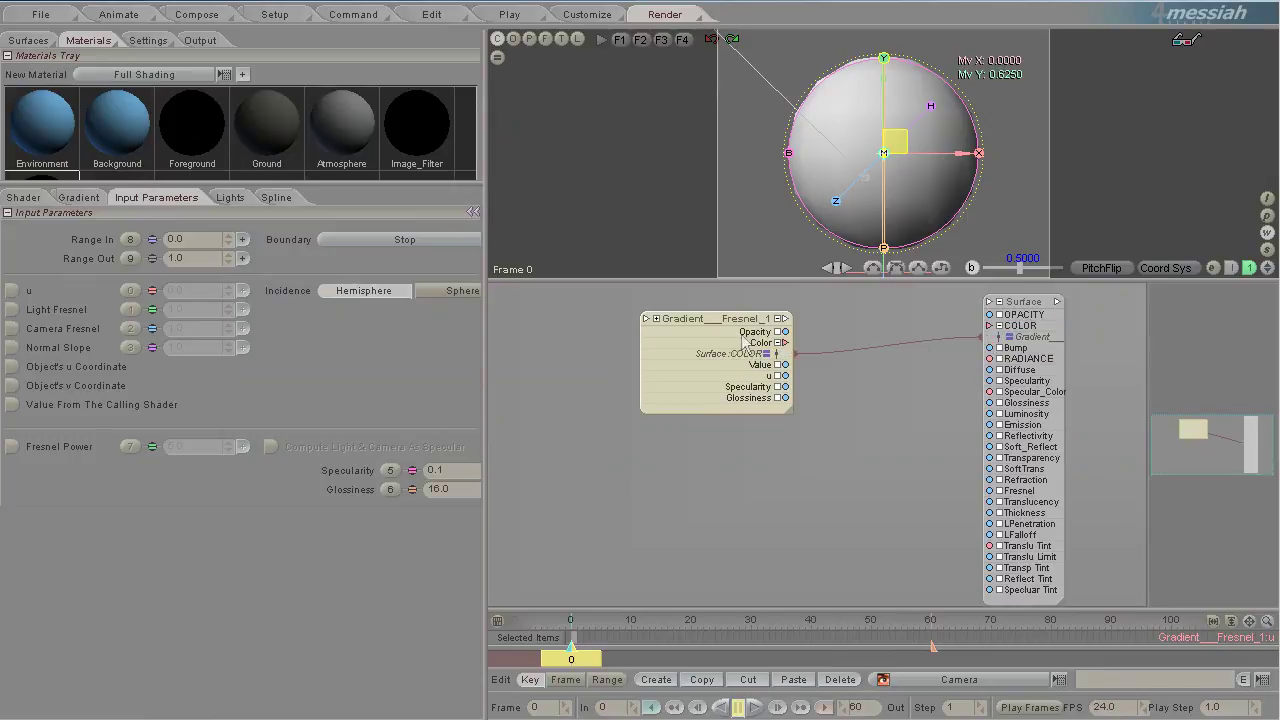
drag(745, 341, 778, 324)
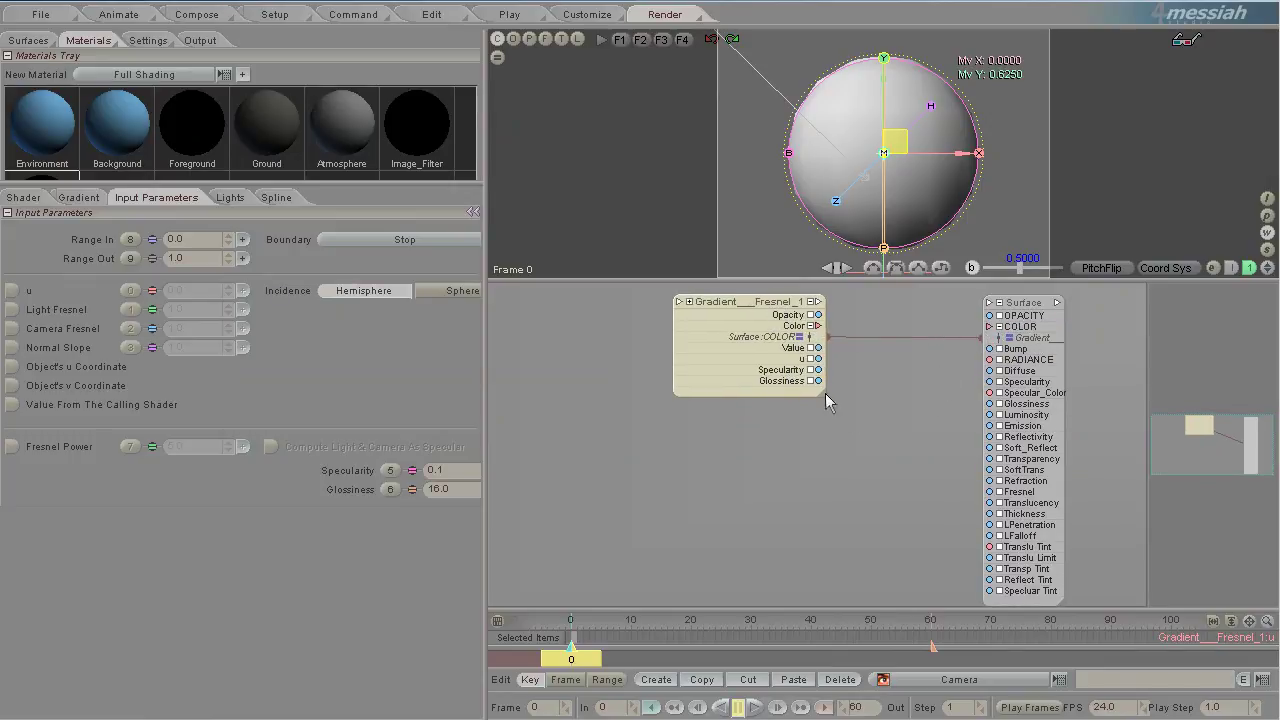
click(1036, 318)
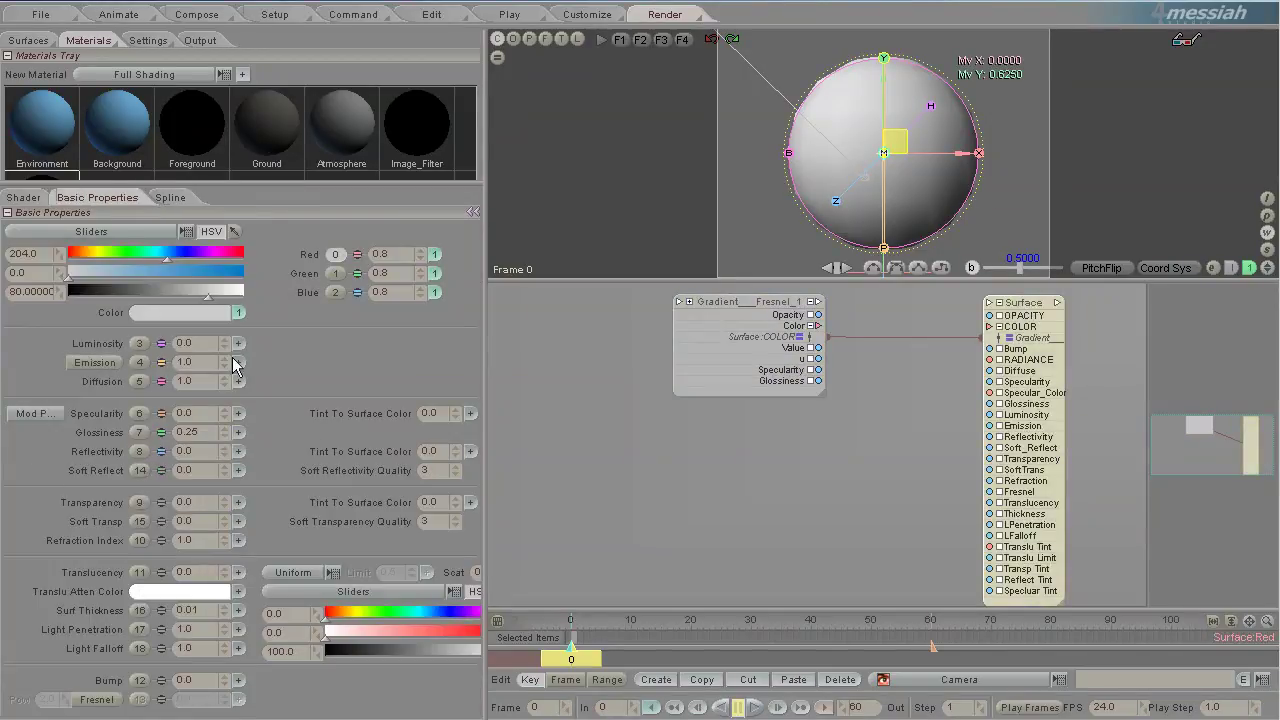
click(737, 304)
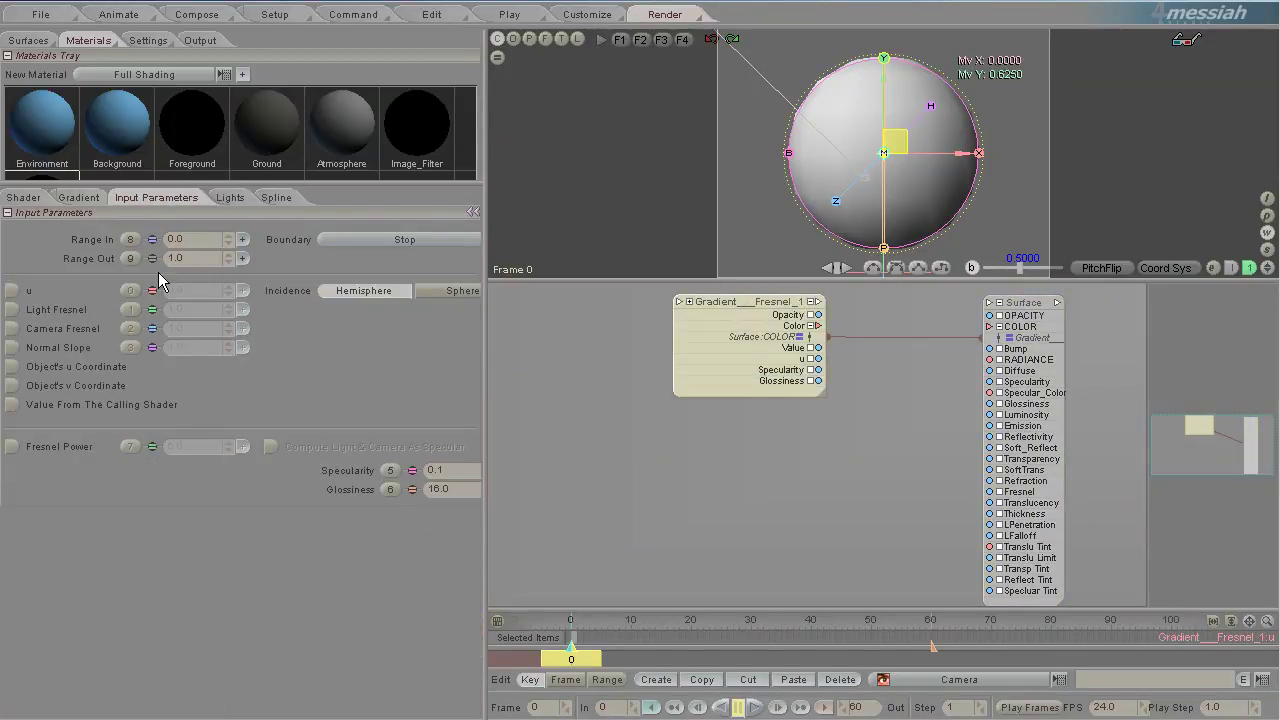
Step: Make the gradient's starting key blue, with hue 242, saturation 100 and value 100
click(78, 197)
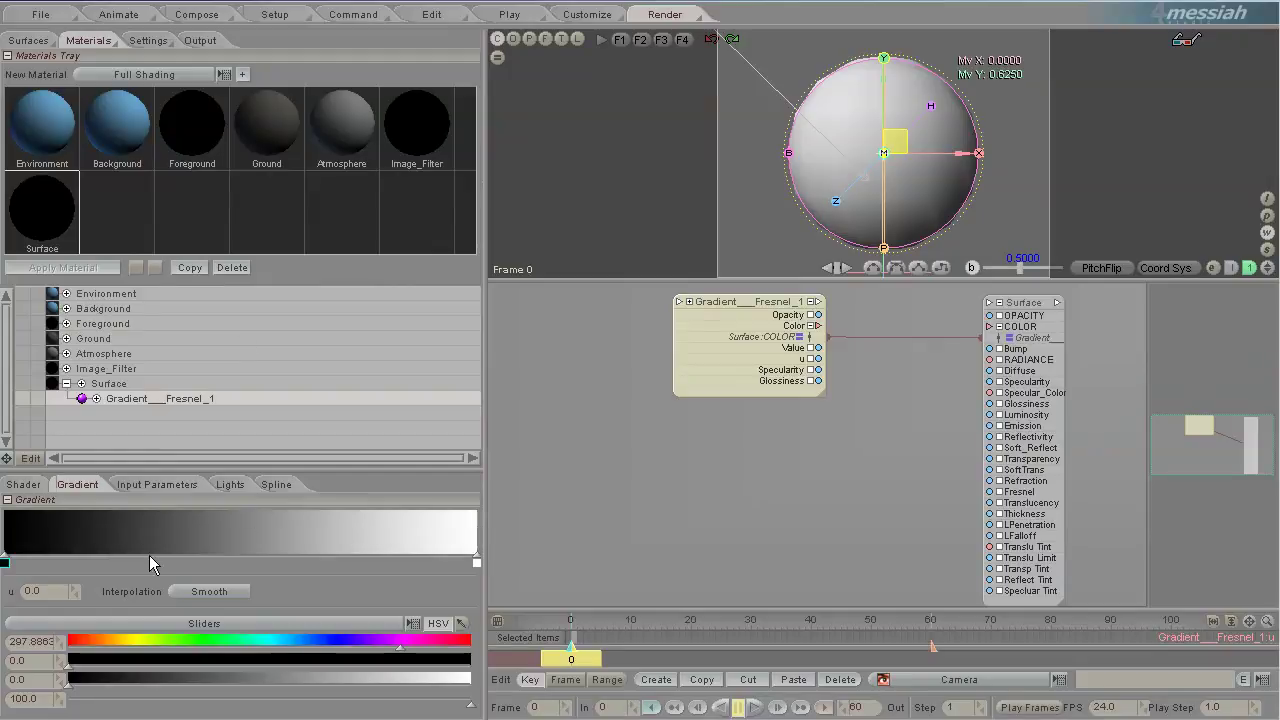
click(6, 562)
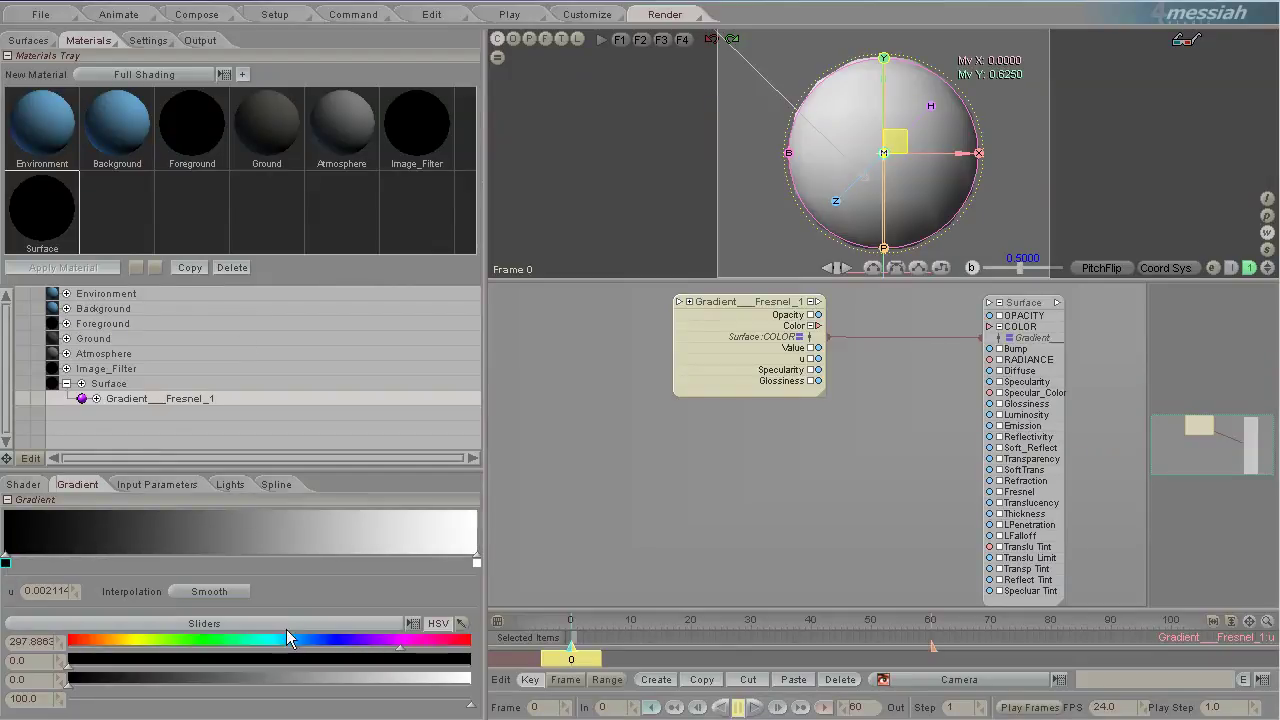
click(340, 646)
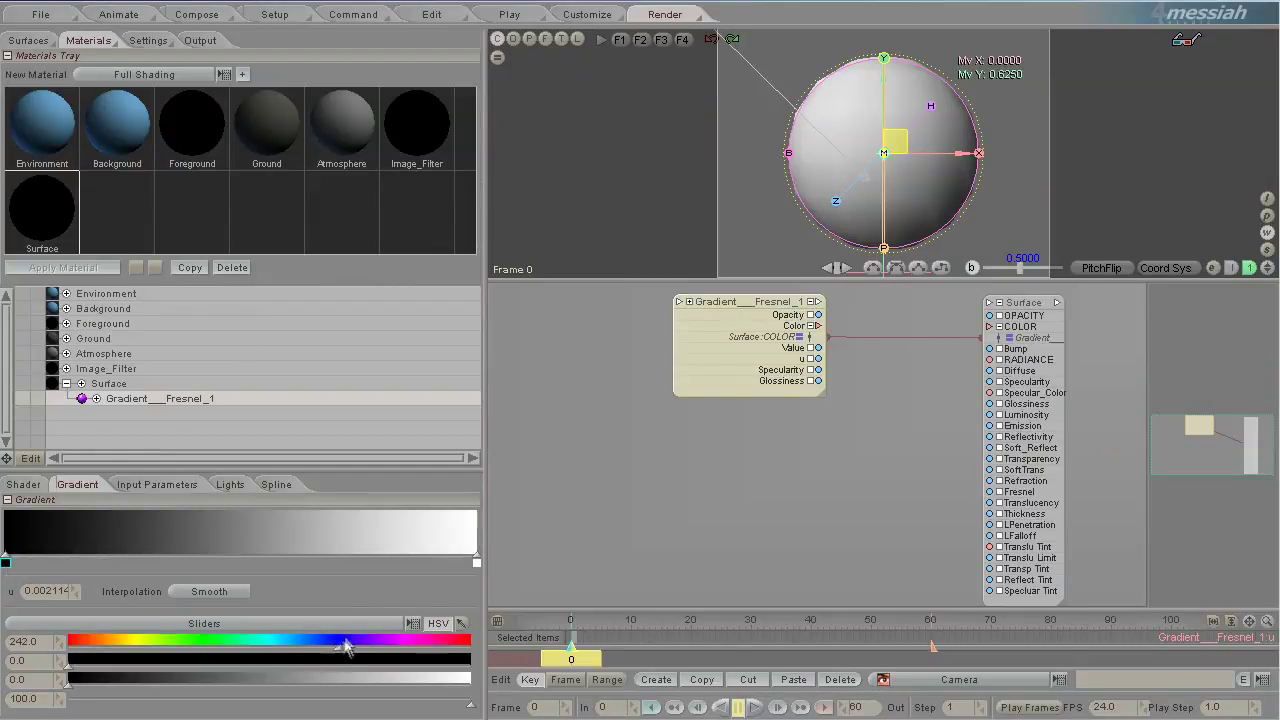
drag(415, 660, 560, 676)
click(470, 685)
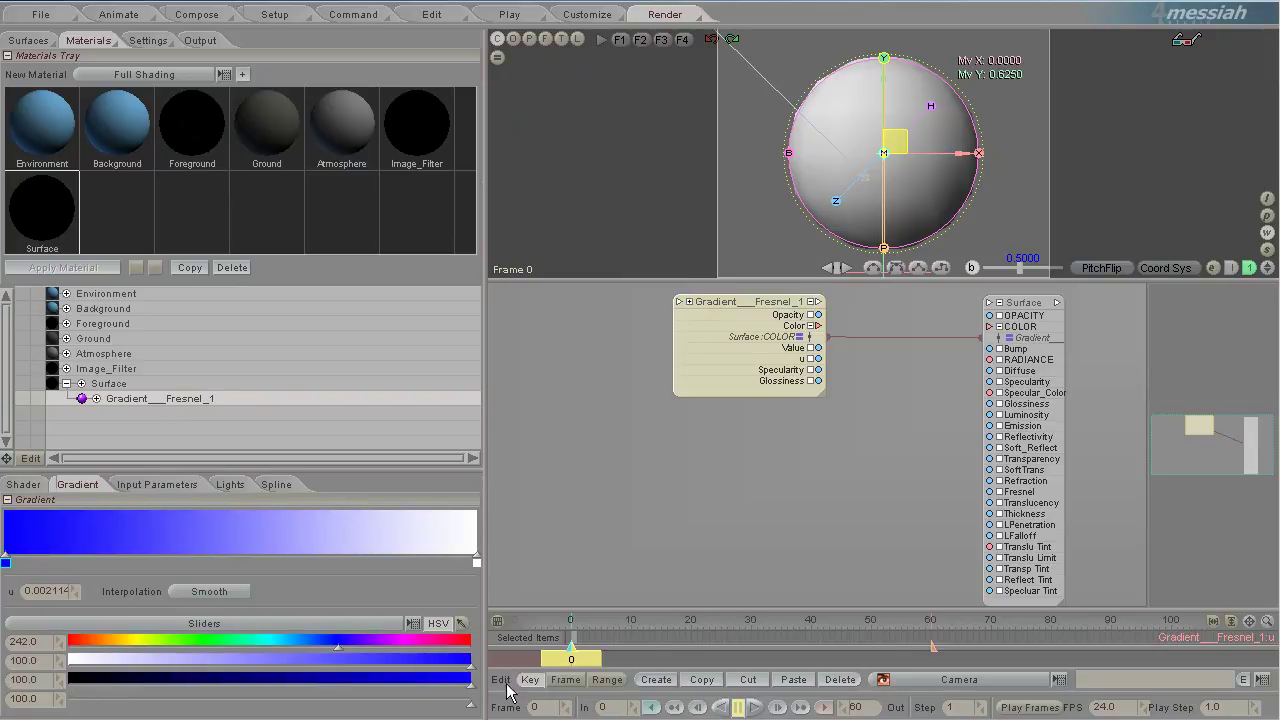
Step: Make the gradient's end key saturated red with hue 360, and add a white key at about 0.51
click(476, 562)
click(466, 640)
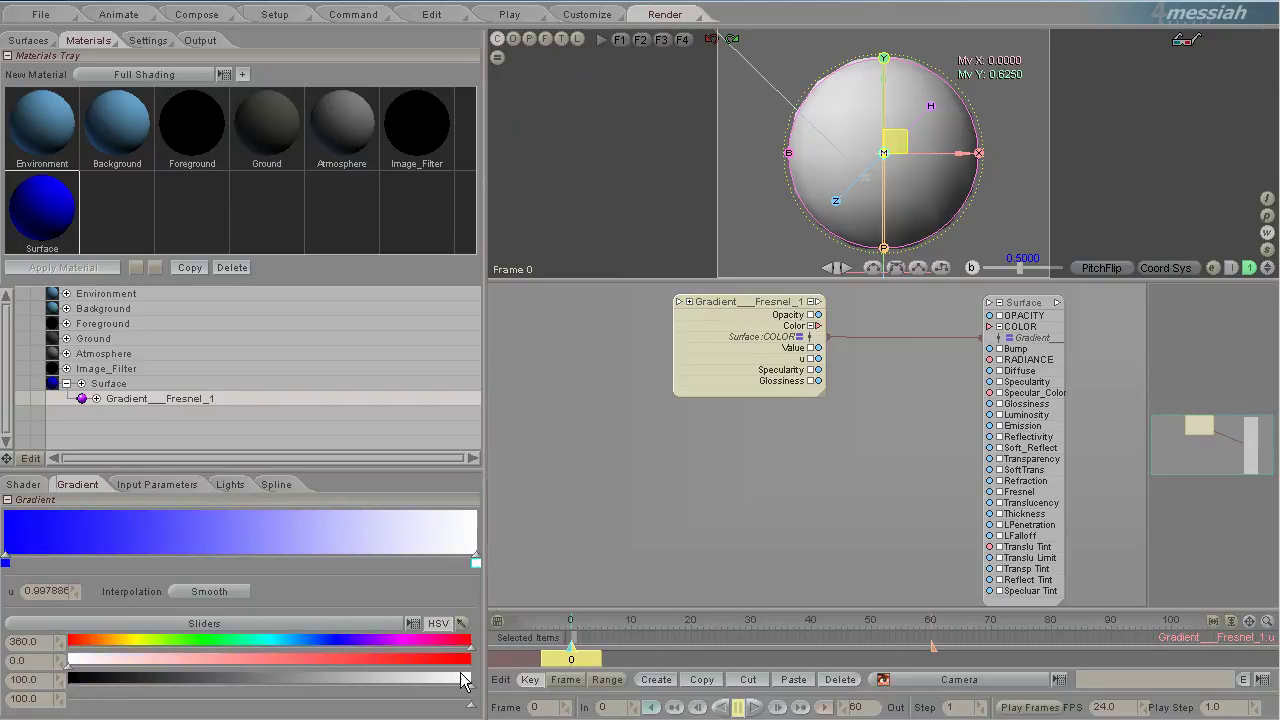
click(462, 667)
click(240, 554)
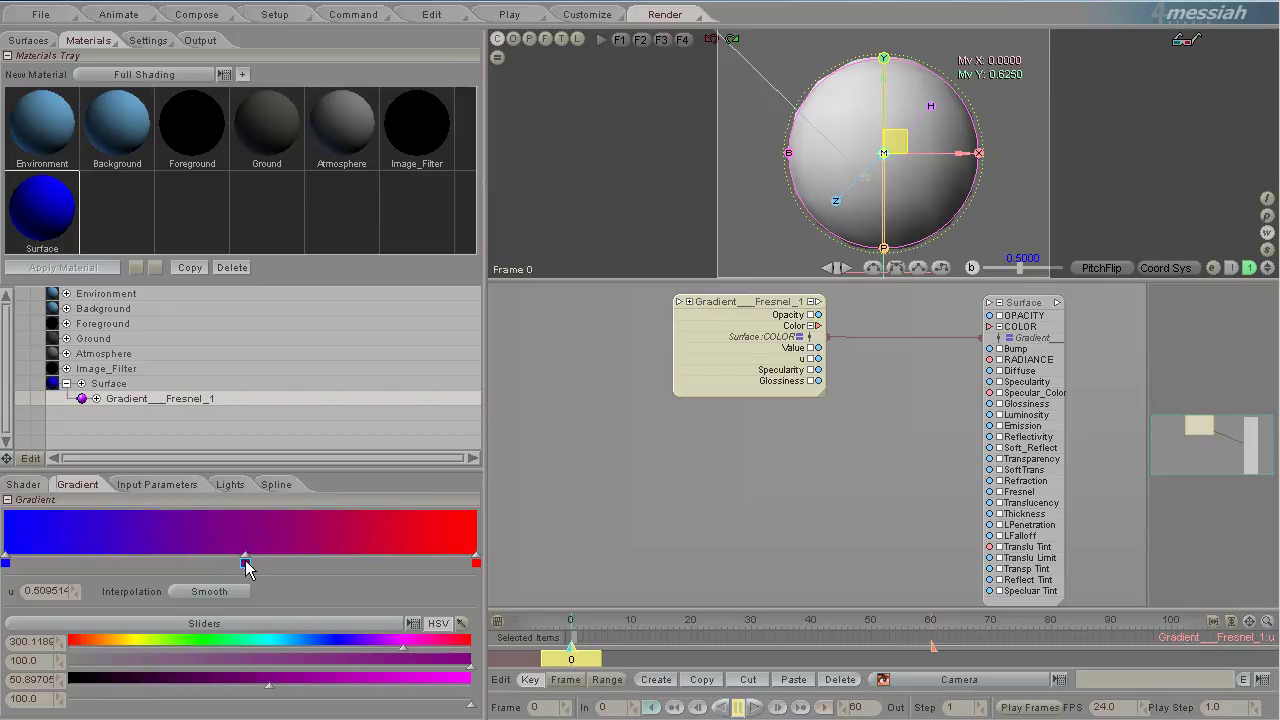
drag(214, 666, 11, 673)
drag(318, 688, 686, 689)
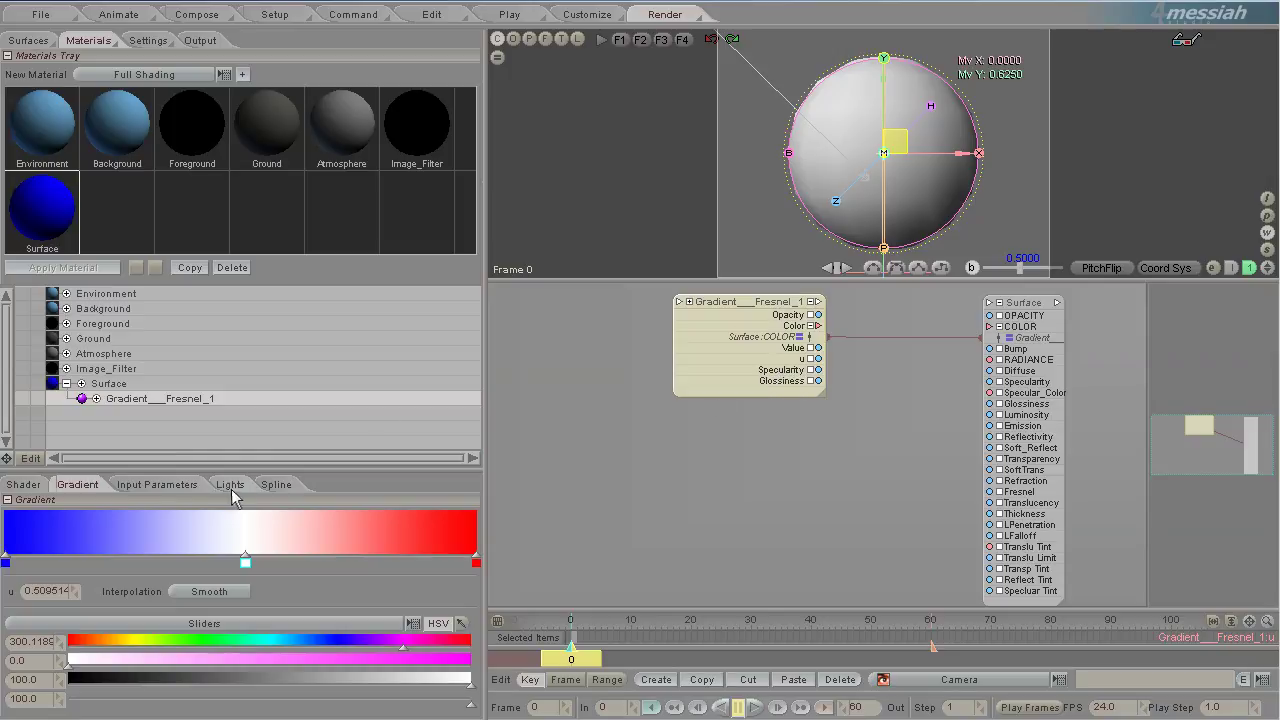
Step: Add a Noise shader to the Surface material's node flow and expand its outputs
click(166, 485)
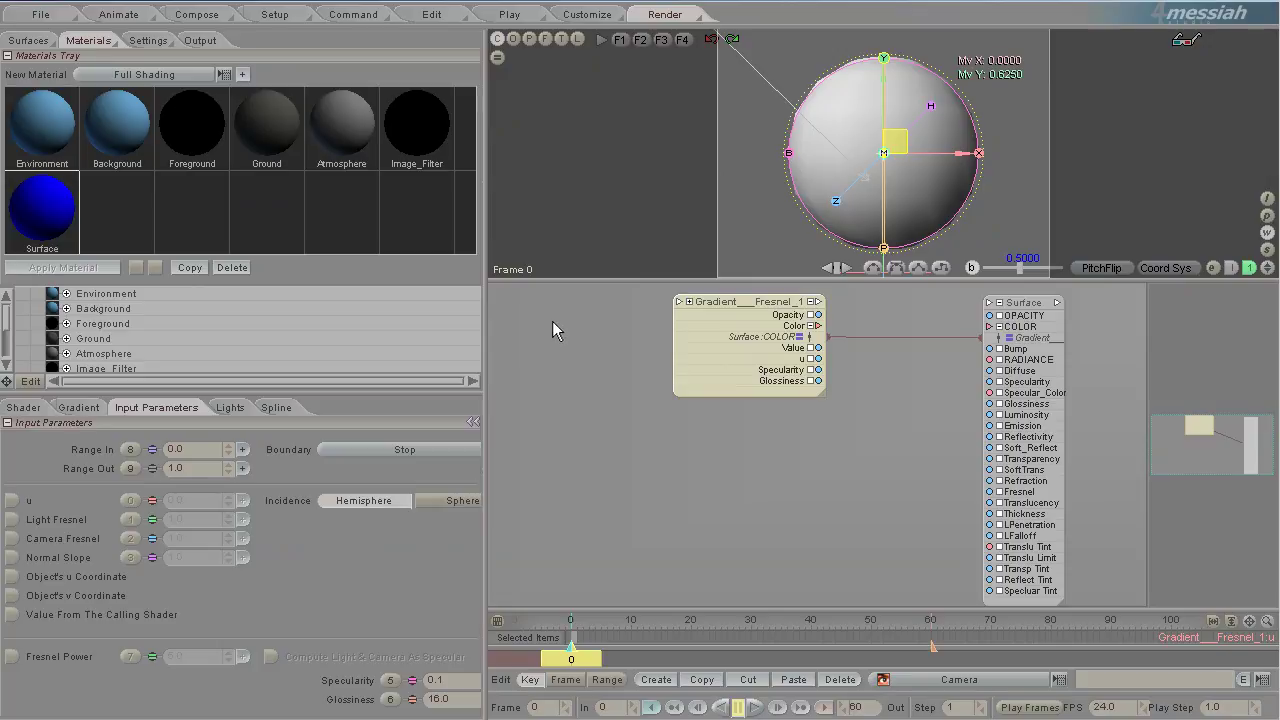
right_click(515, 313)
mouse_move(600, 327)
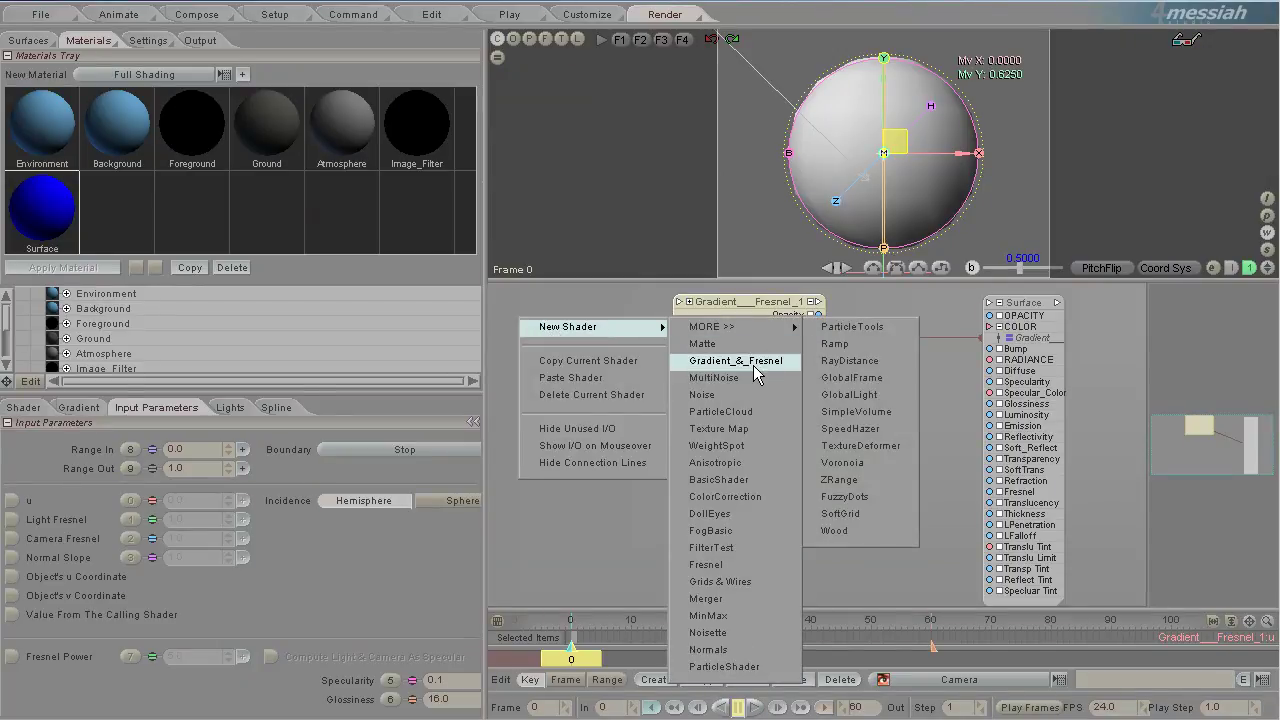
click(746, 396)
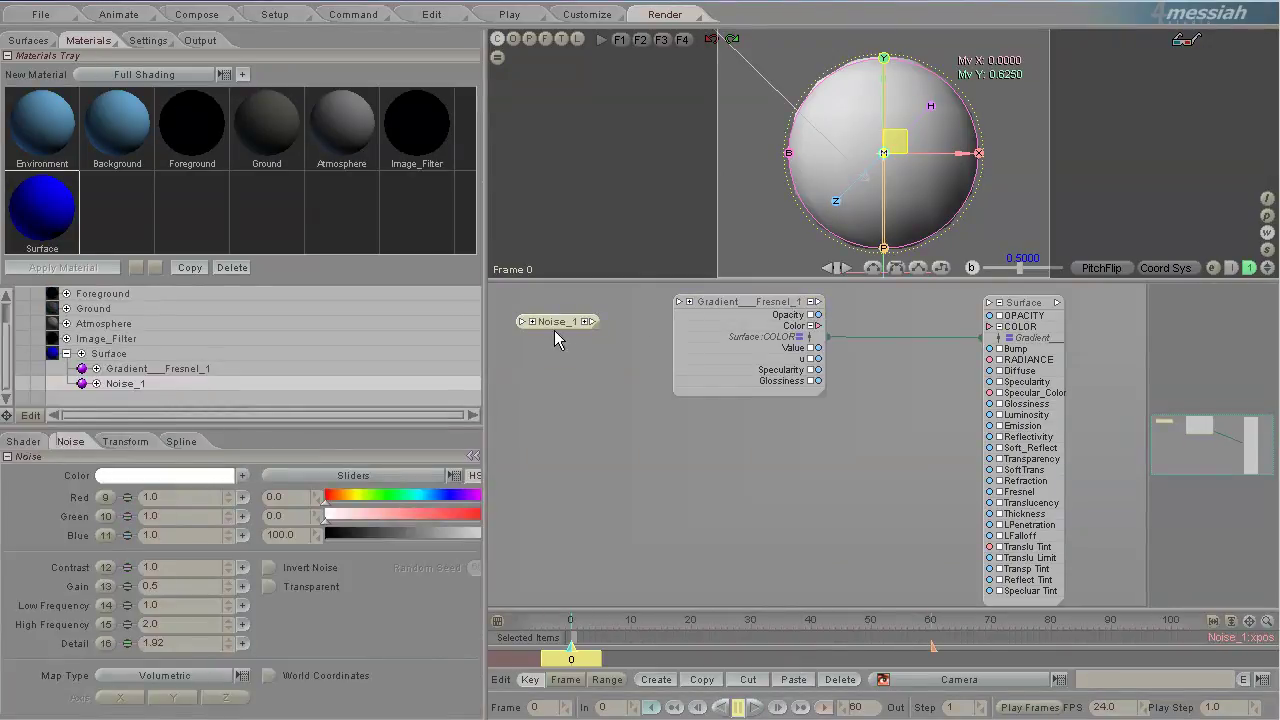
click(568, 304)
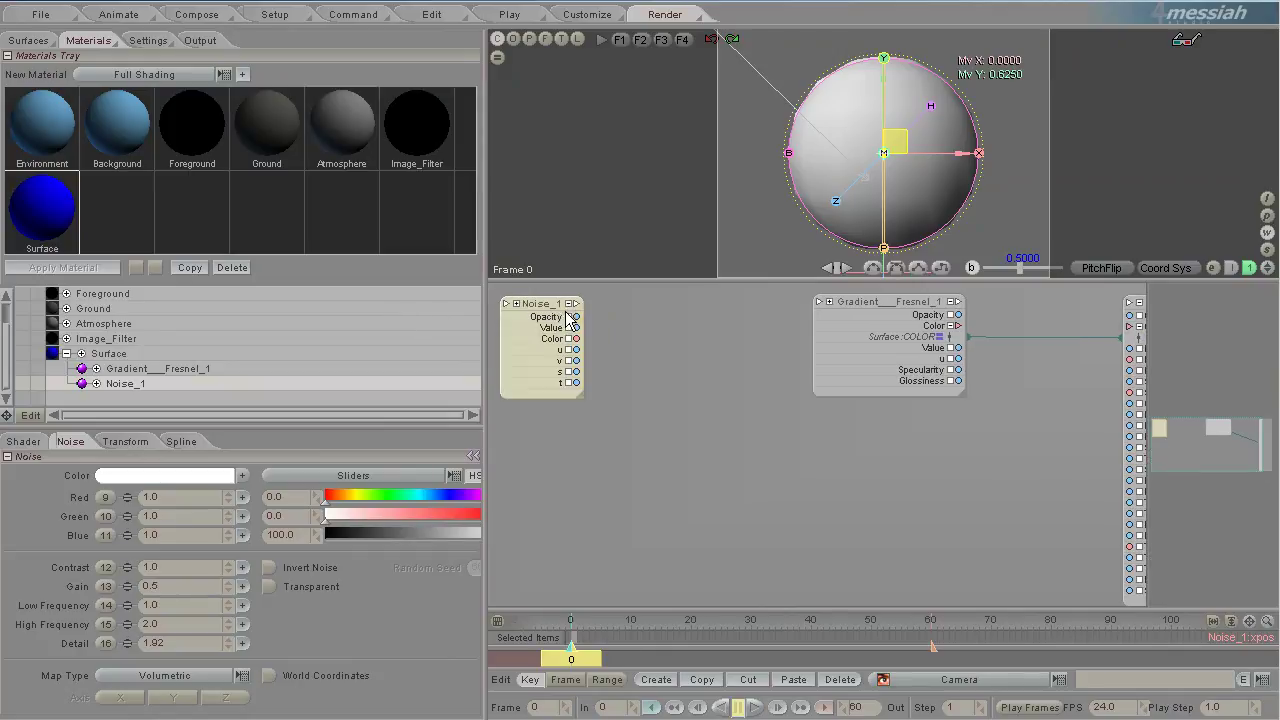
Step: Expand the gradient shader's inputs, enlarge the noise node to show its preview, and connect noise Color to the gradient's u input
click(829, 302)
drag(968, 438, 1032, 439)
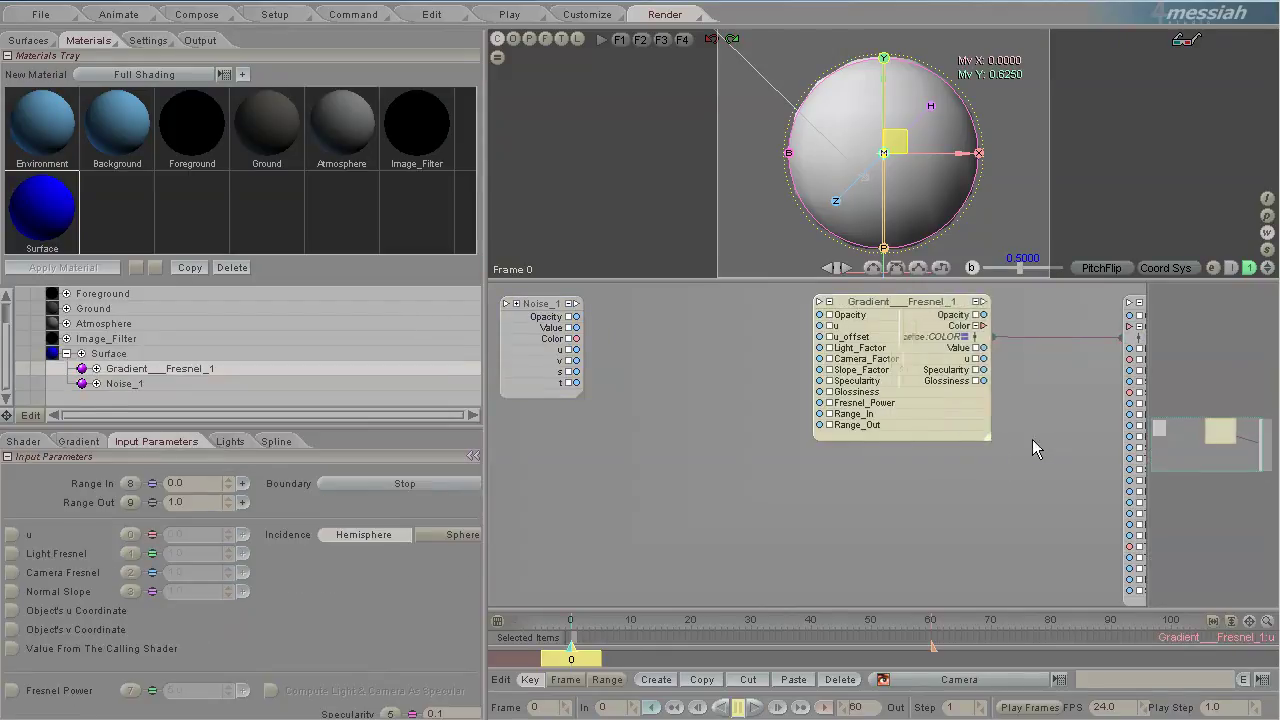
drag(581, 395, 641, 414)
drag(626, 338, 840, 326)
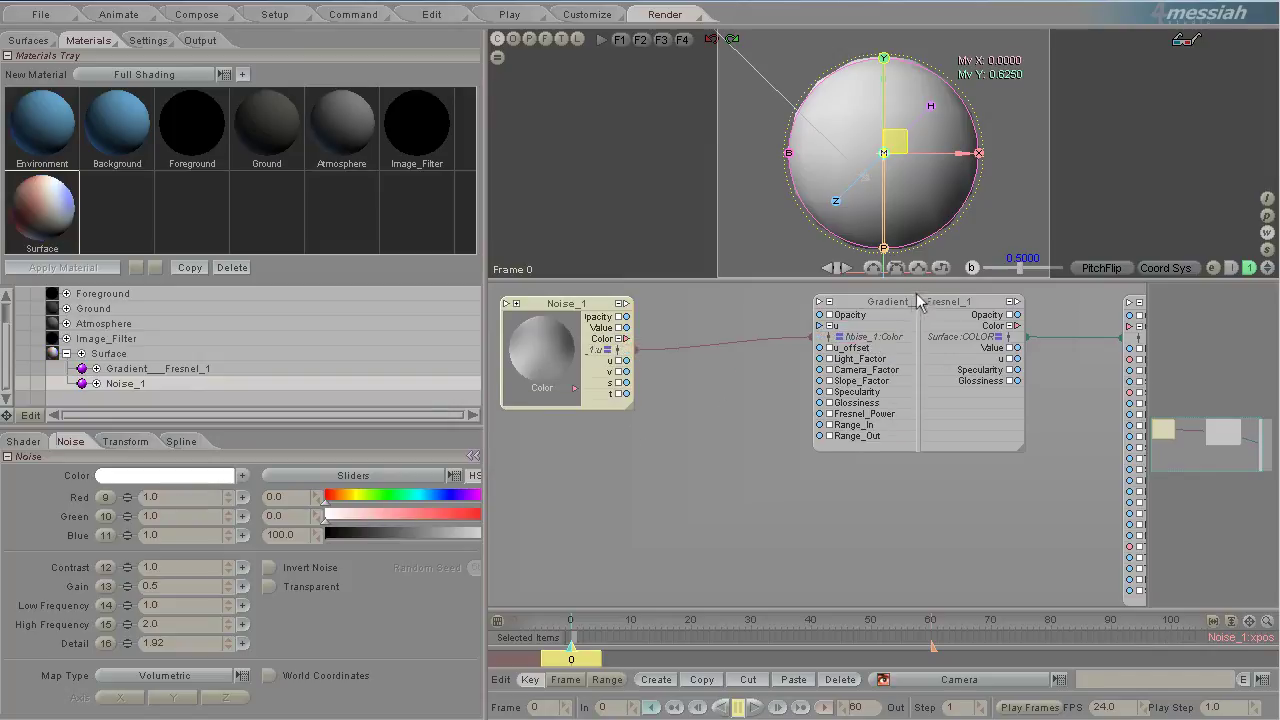
Step: Render a test frame to check the noise-driven gradient on the sphere
click(923, 302)
key(F9)
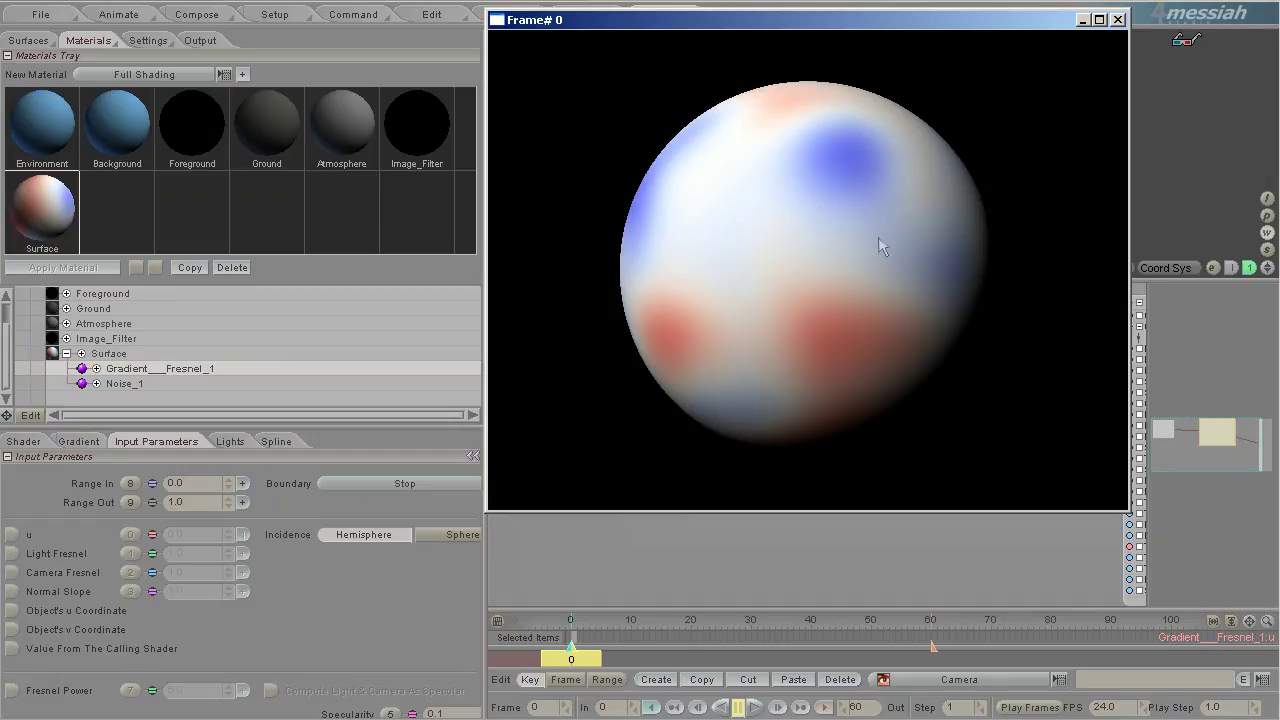
click(1119, 21)
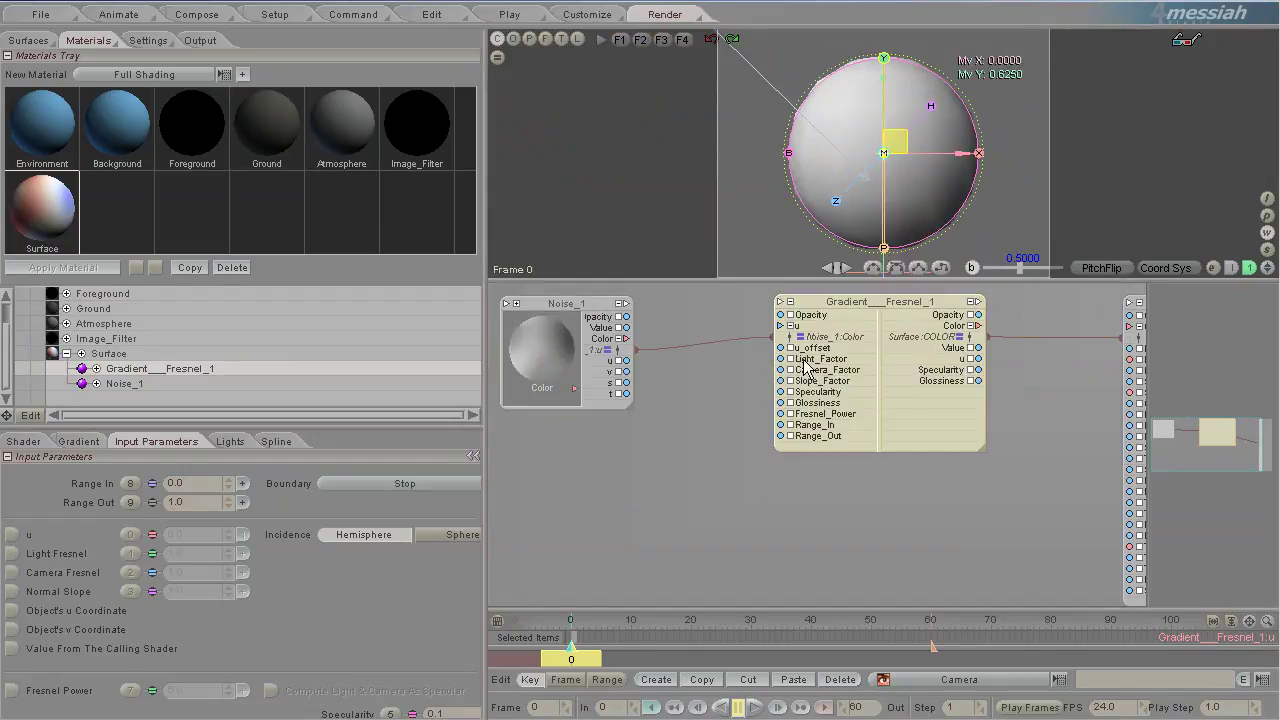
Step: Delete the Noise_1 shader from the Surface material's node flow
click(594, 311)
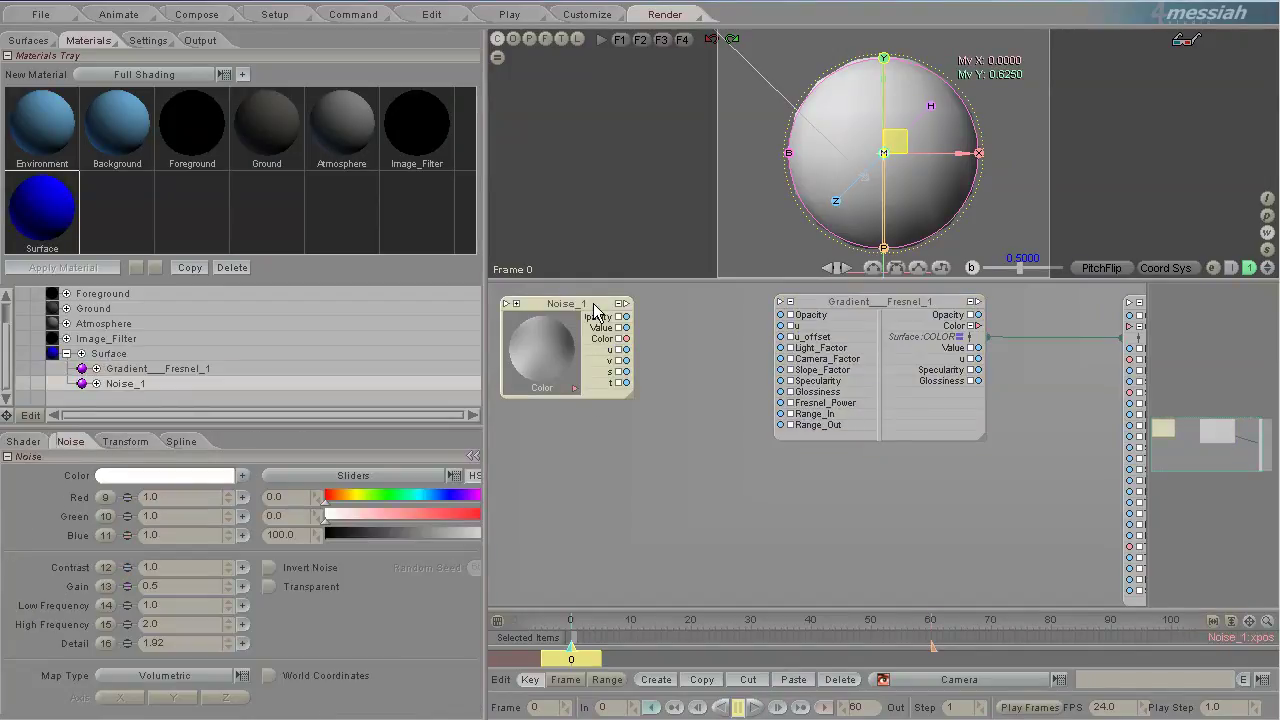
key(Delete)
key(Return)
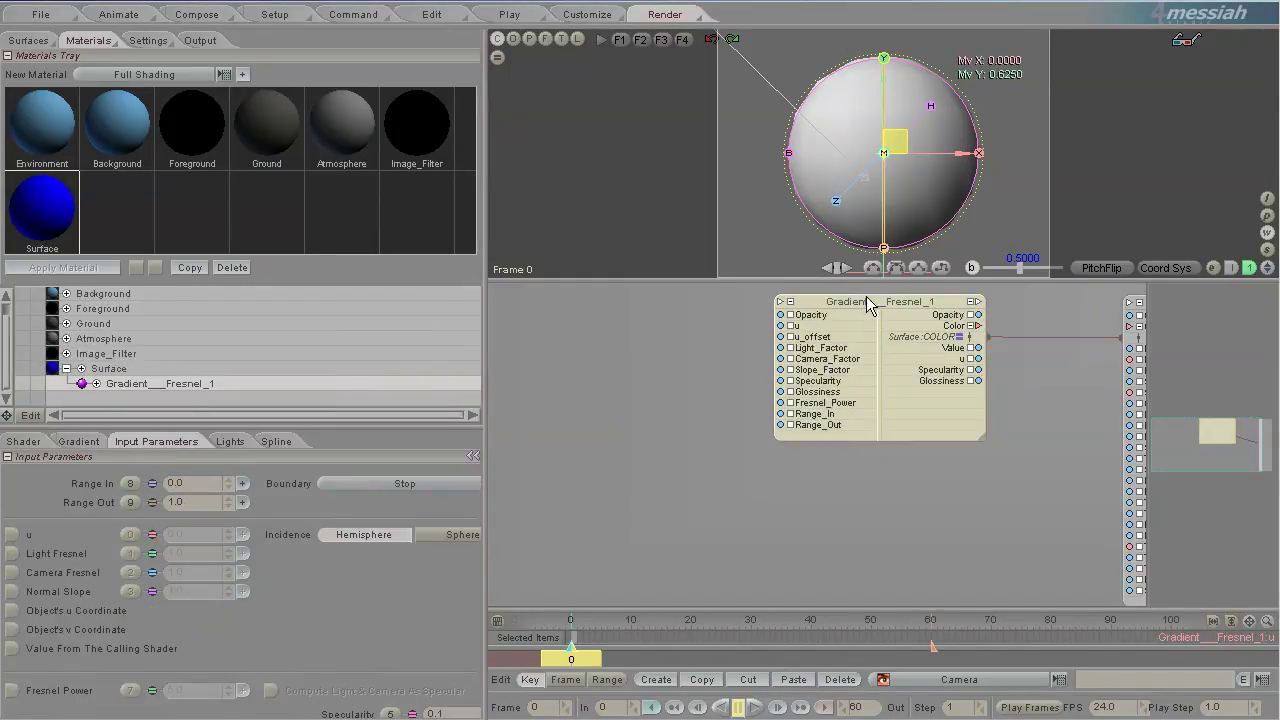
Step: Drive the gradient with Light Fresnel and render a test frame to examine the colours on the sphere
click(12, 553)
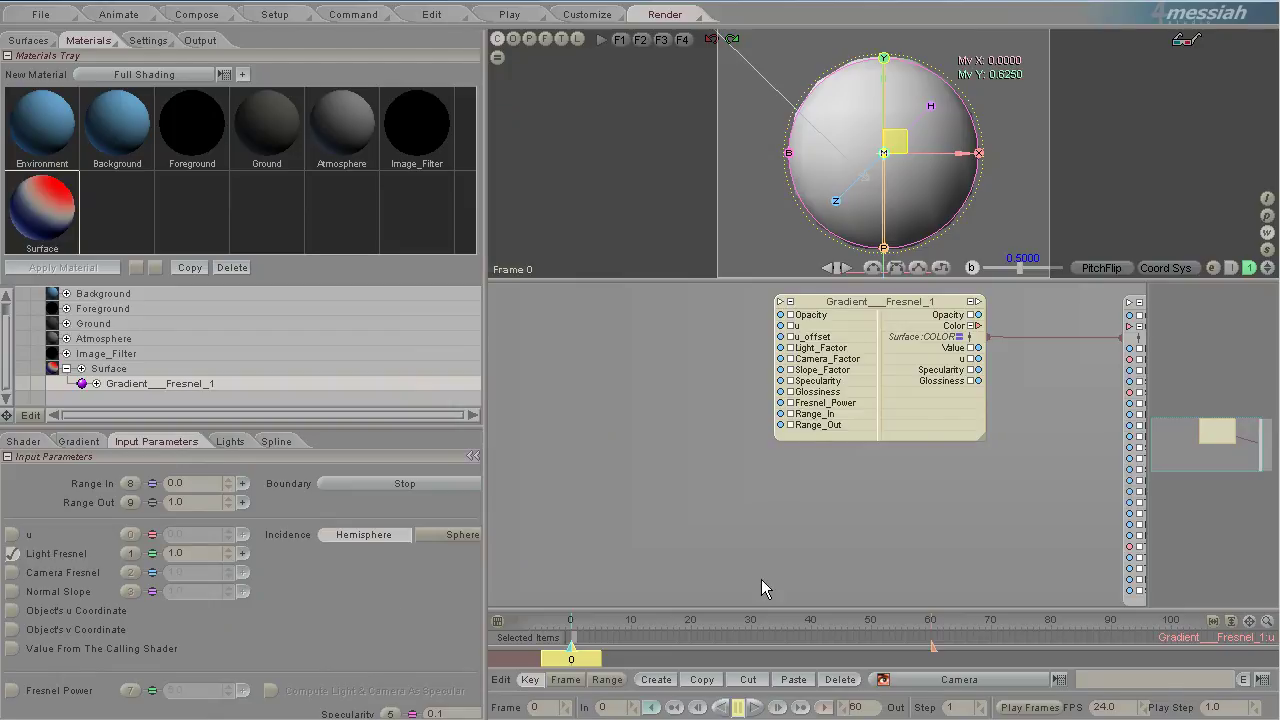
key(F9)
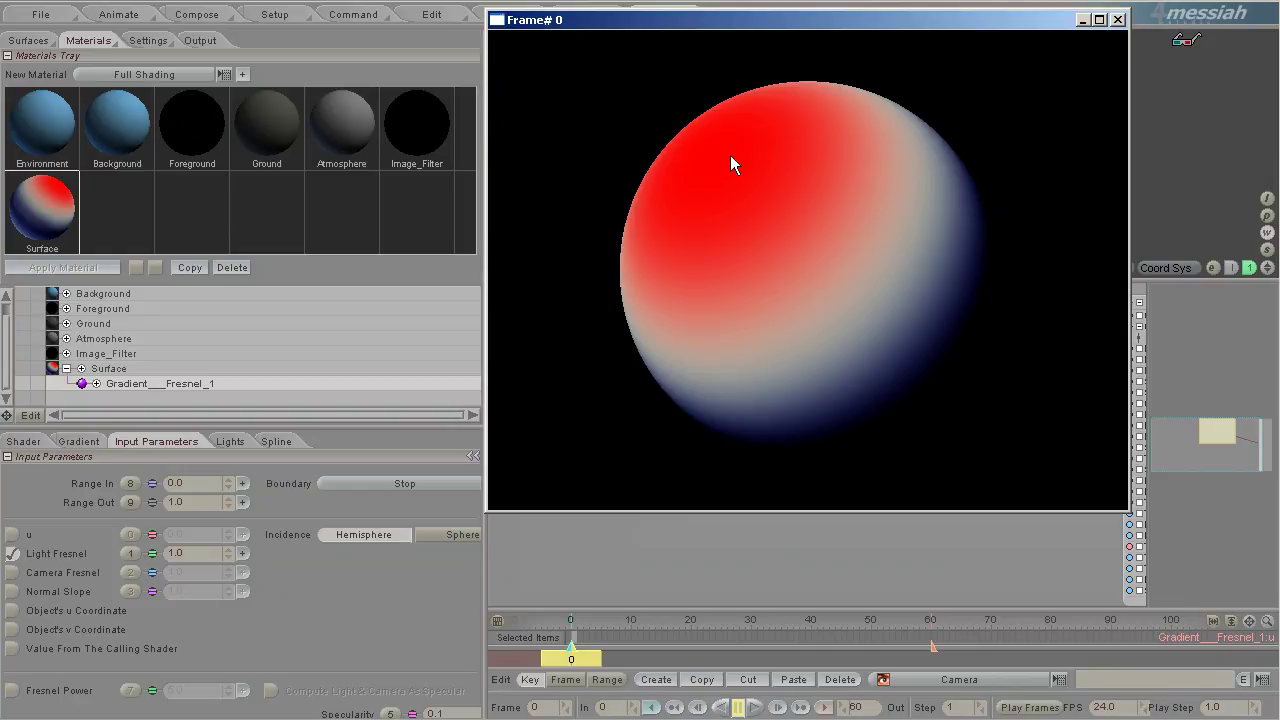
drag(785, 37, 838, 150)
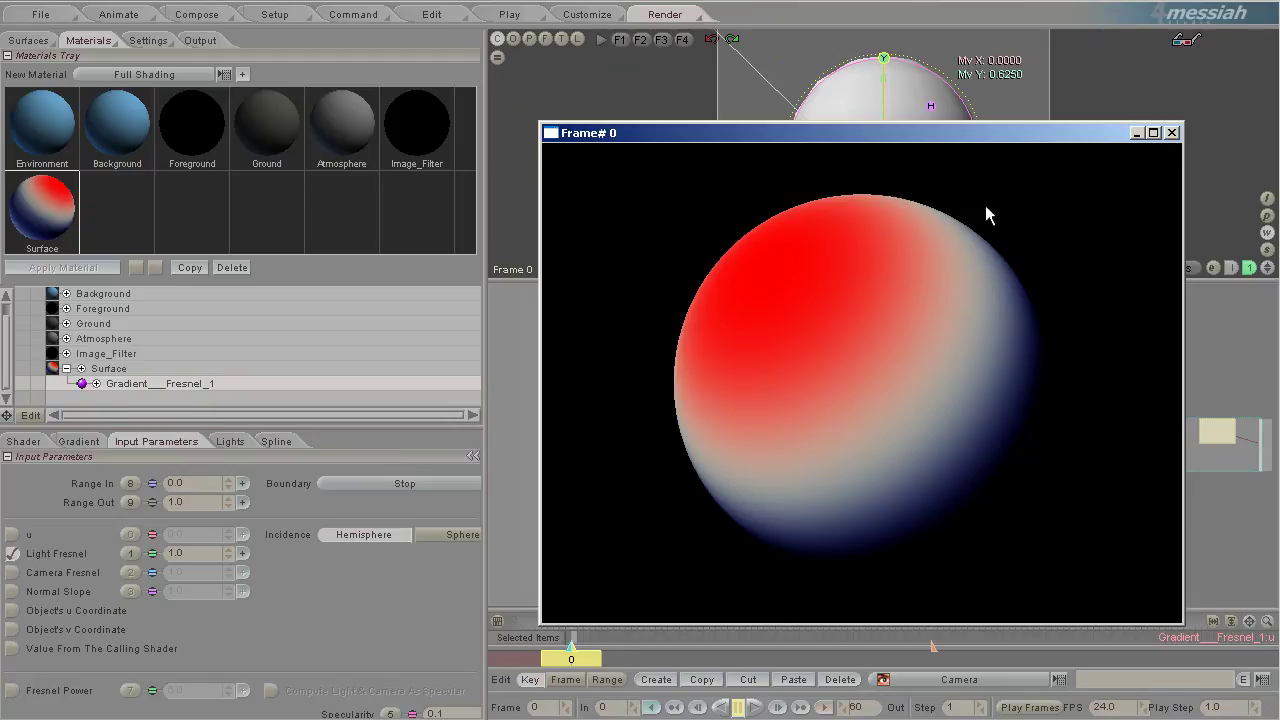
click(1172, 132)
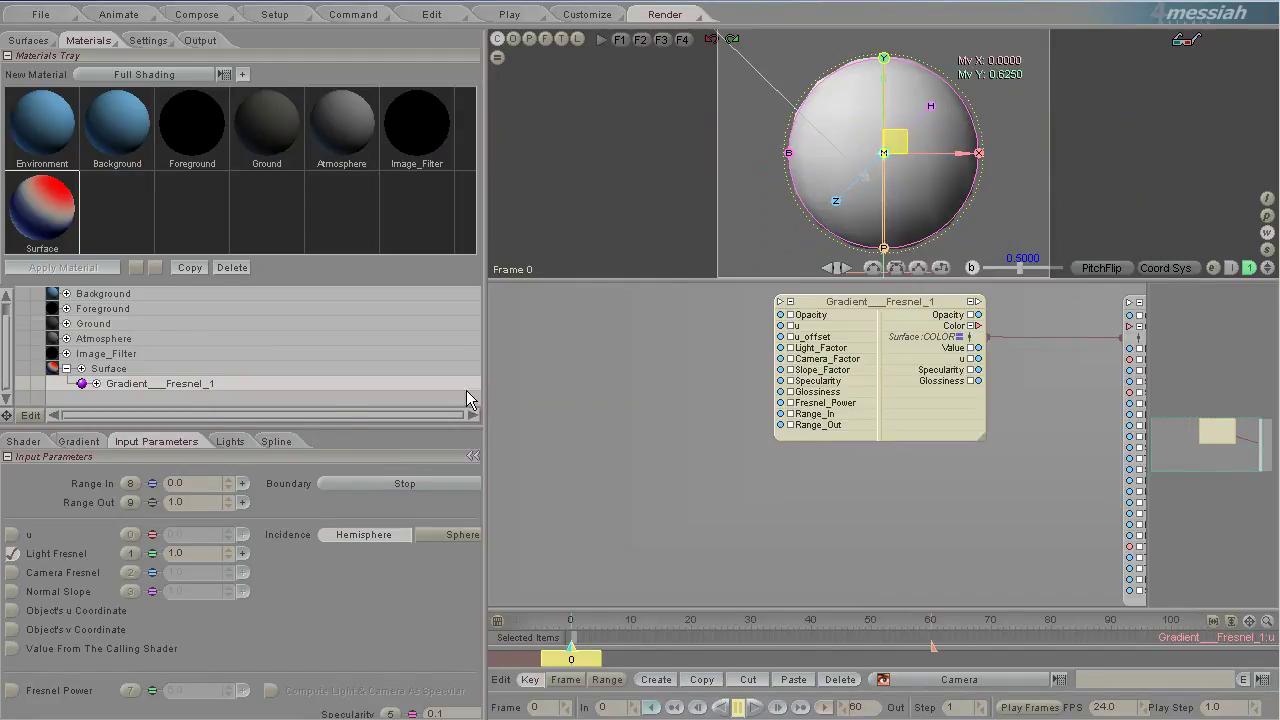
Step: Add a white key at about 0.979 near the red end of the gradient and render a test frame
click(88, 452)
mouse_move(465, 562)
mouse_down()
mouse_move(423, 566)
mouse_move(462, 562)
mouse_up()
drag(173, 663, 68, 663)
drag(475, 564, 467, 565)
key(F9)
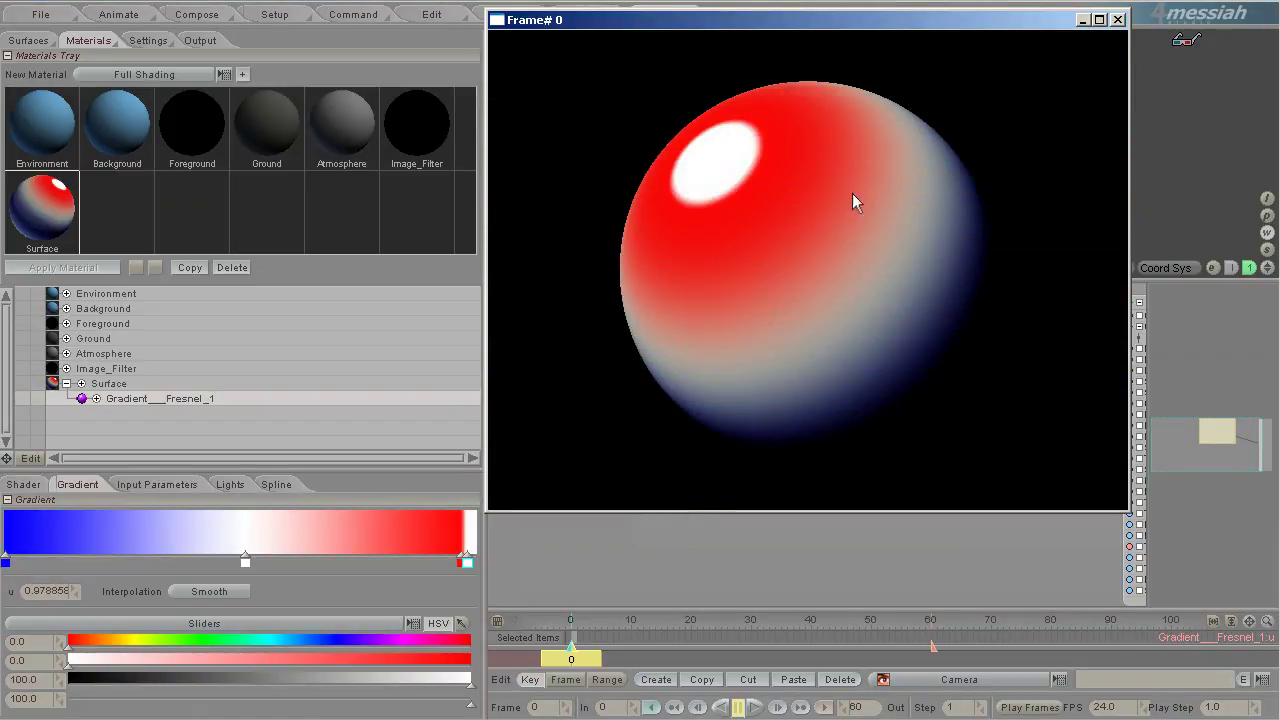
Step: Remove the white key near the gradient's end and move the red key back to about 0.998
click(160, 484)
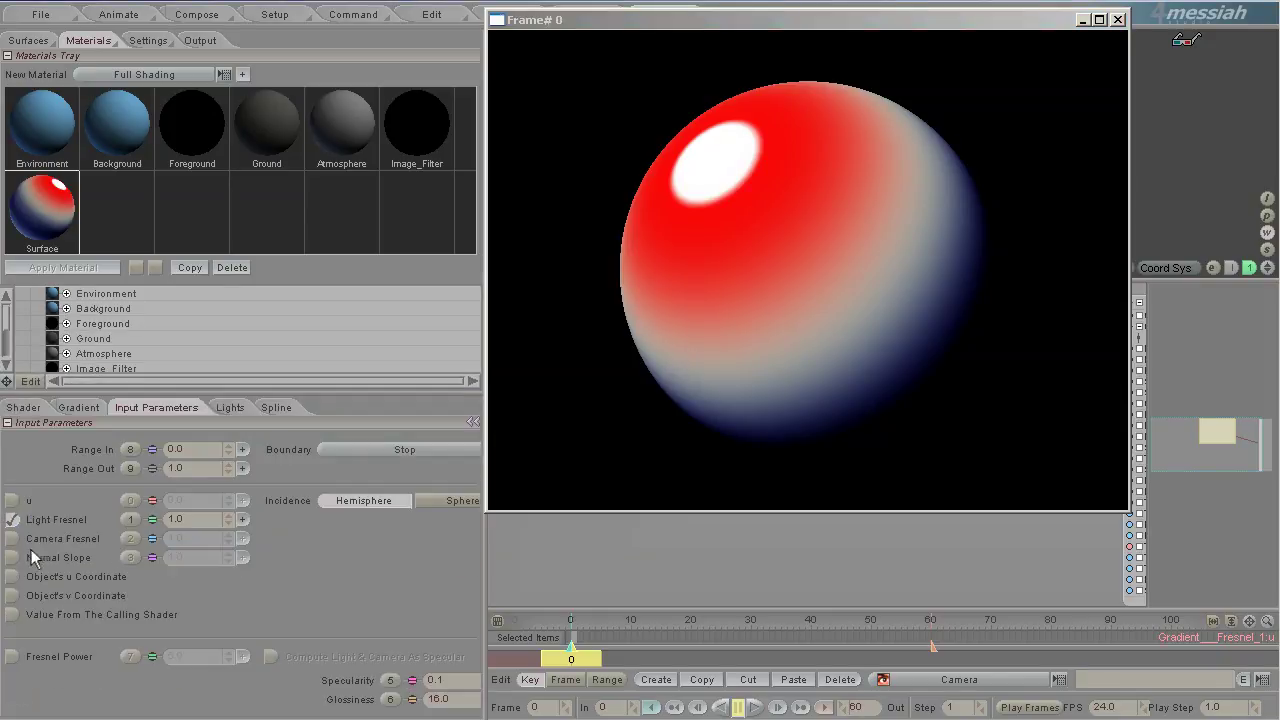
click(1118, 19)
click(78, 407)
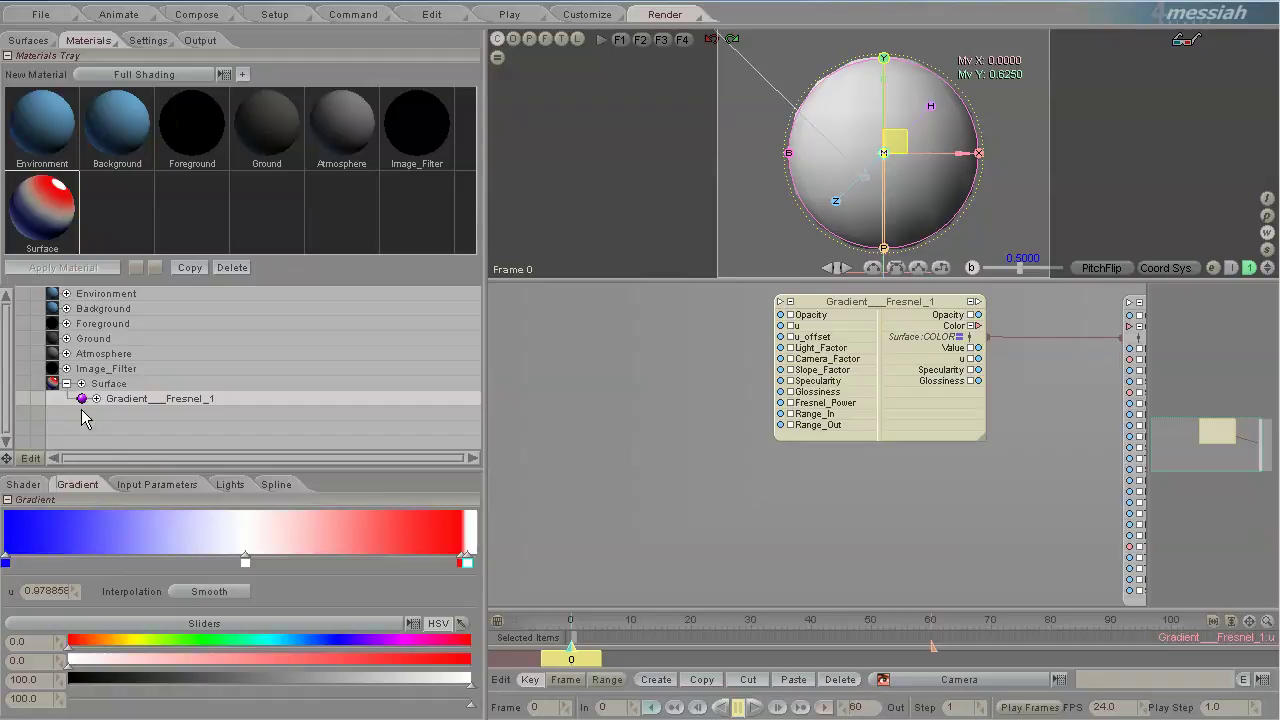
mouse_move(467, 566)
mouse_down()
mouse_move(457, 586)
mouse_move(476, 568)
mouse_up()
Step: Switch the gradient's input to Camera Fresnel and render a test frame
click(157, 484)
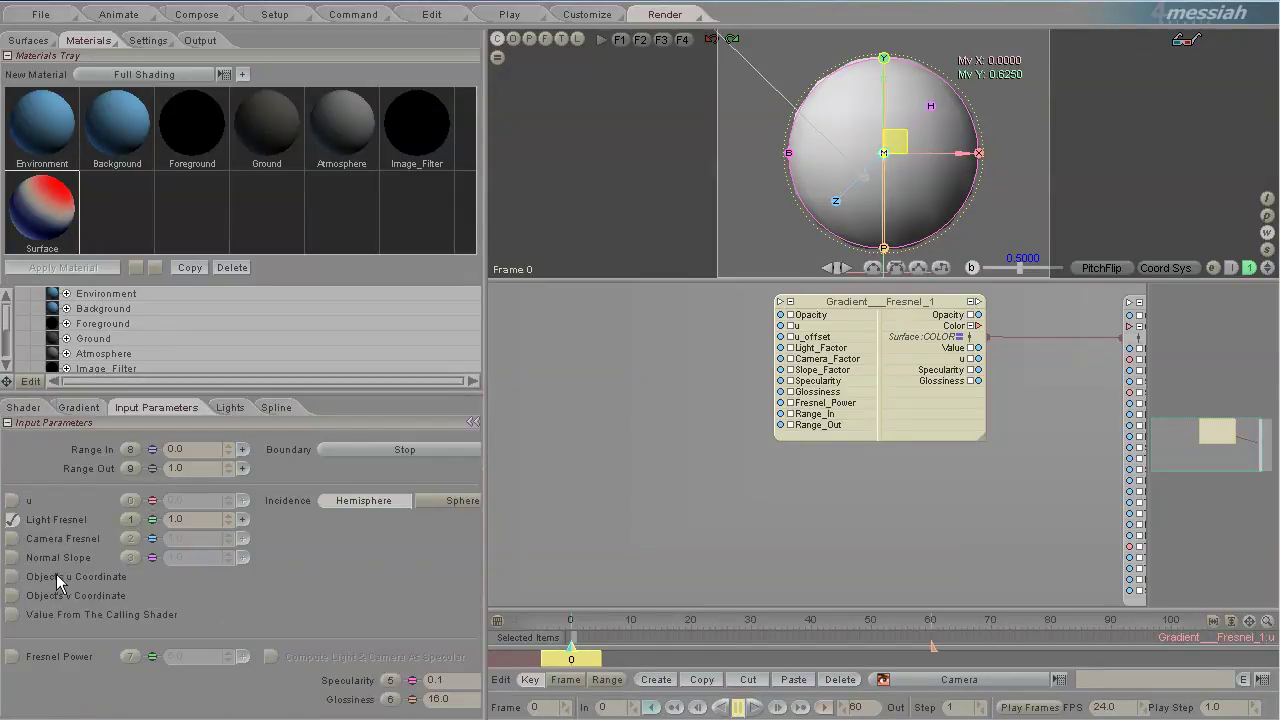
click(13, 539)
key(F9)
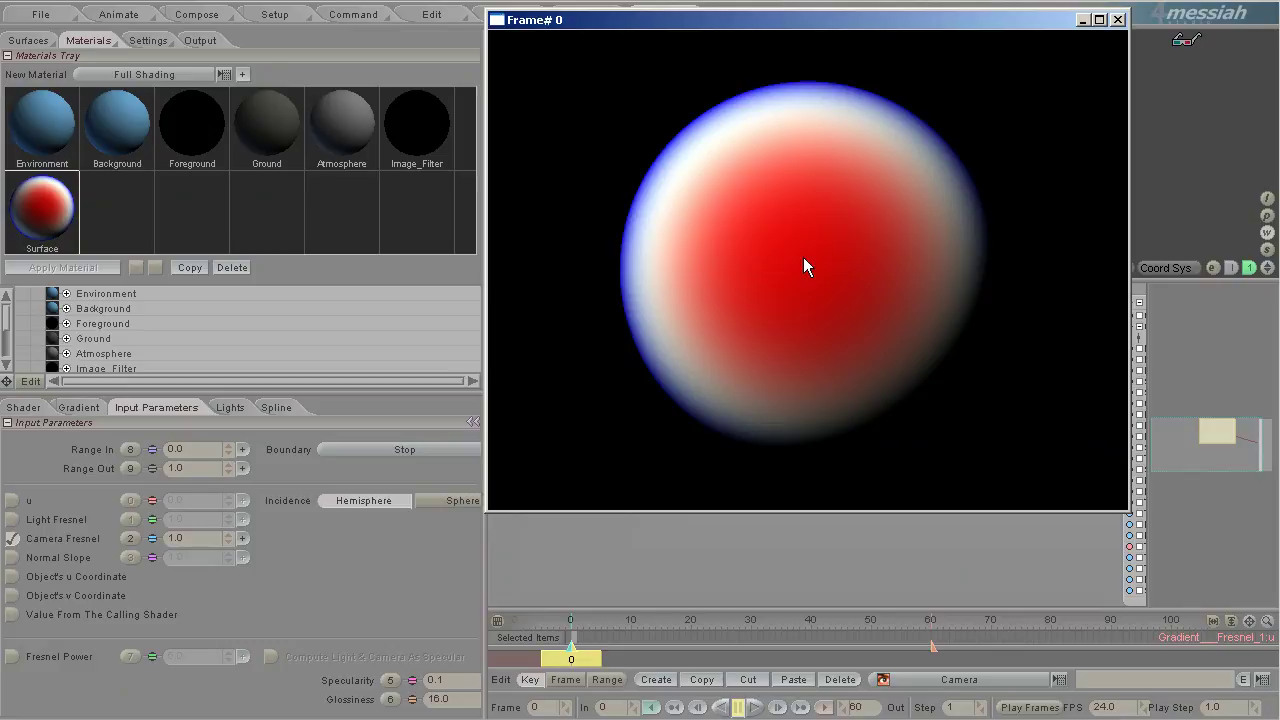
Step: Move the gradient's blue start key to 0.0
click(79, 407)
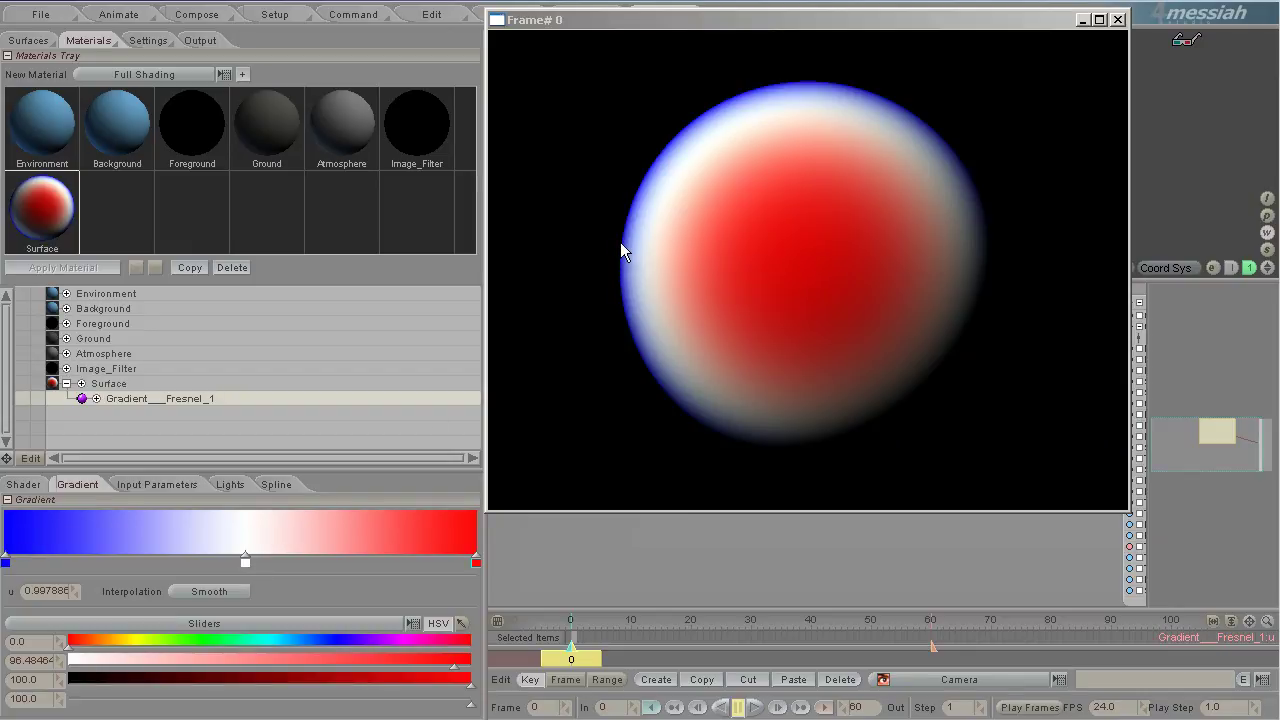
click(6, 563)
drag(6, 563, 2, 563)
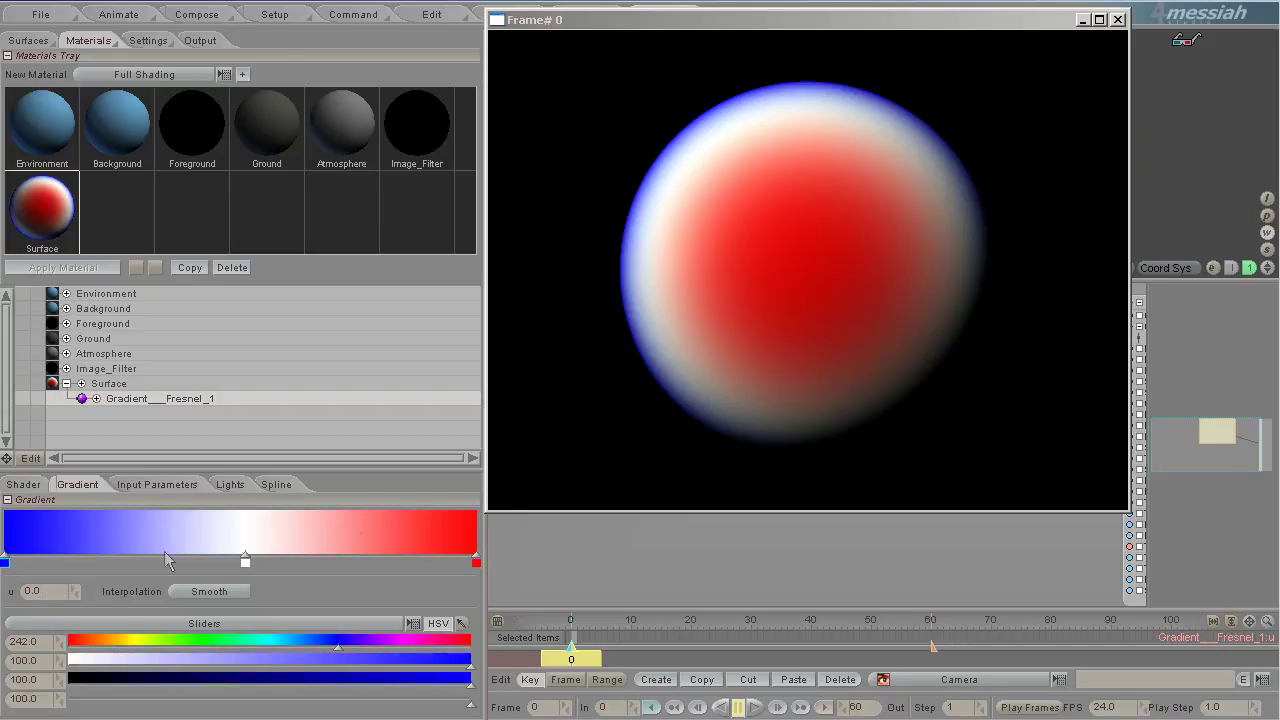
Step: Switch the gradient's input to Normal Slope, render a test frame, and compare it with the gradient's colours
click(159, 487)
click(12, 557)
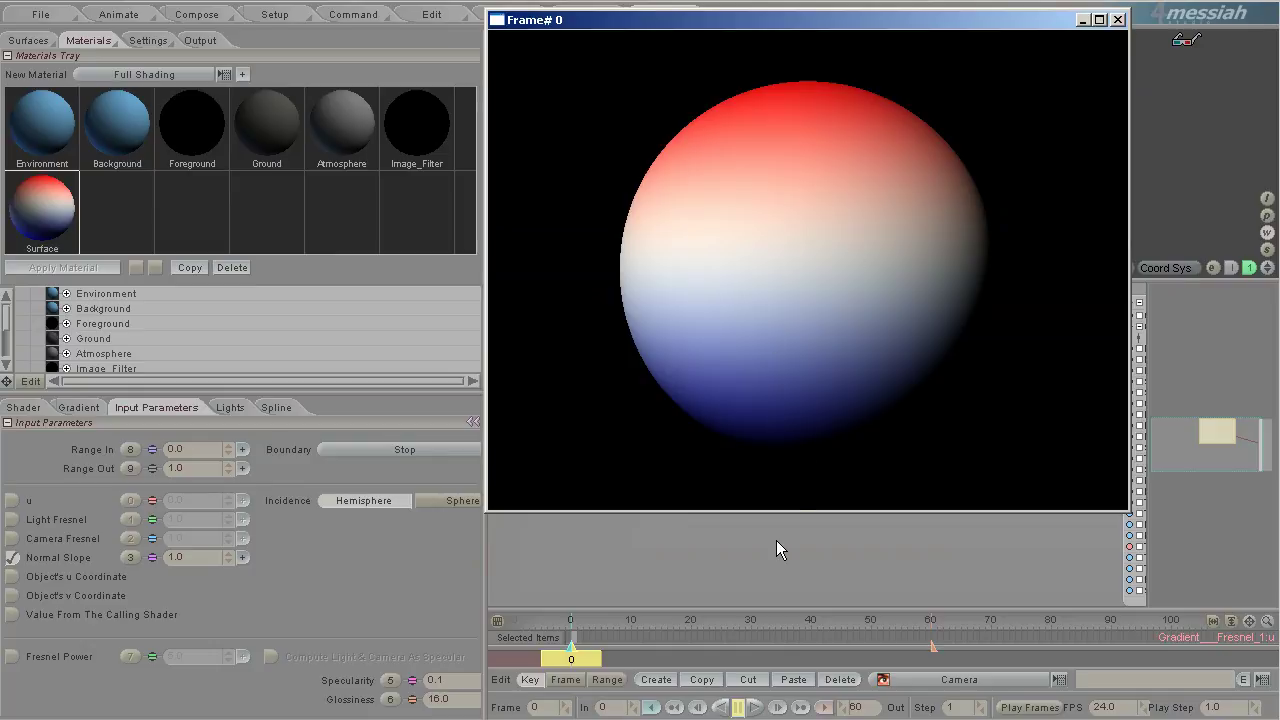
click(81, 410)
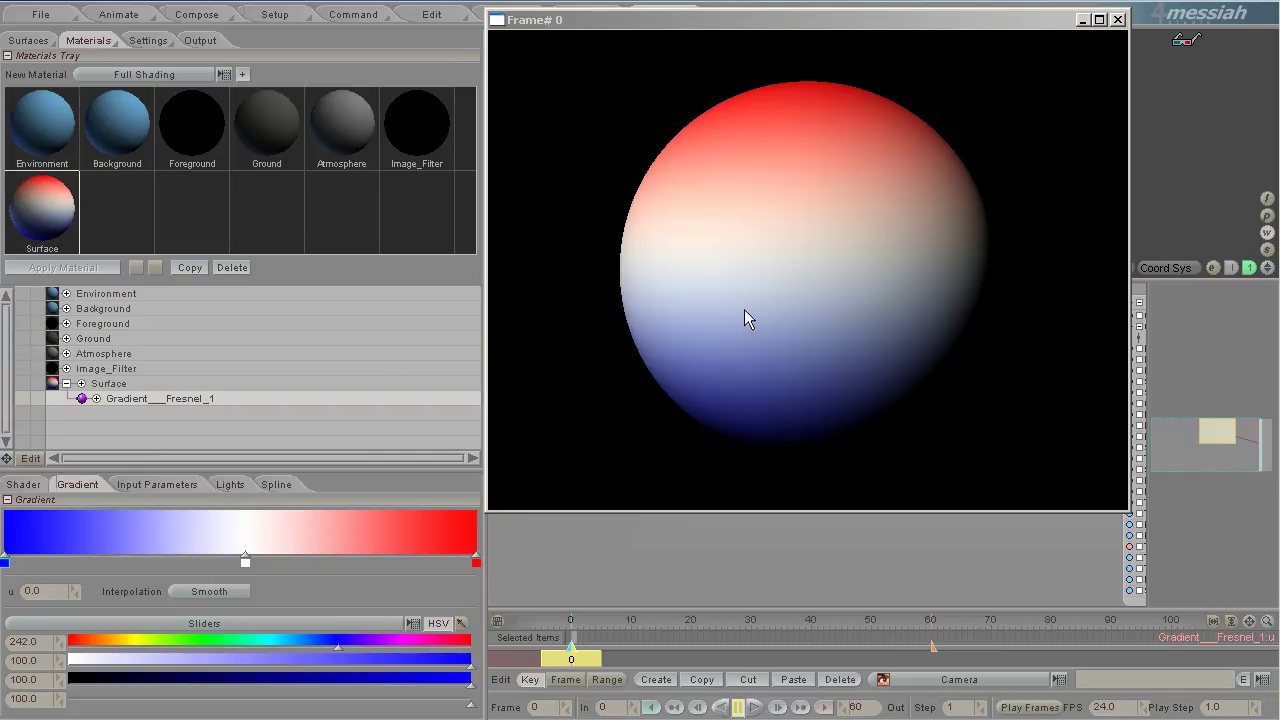
click(168, 482)
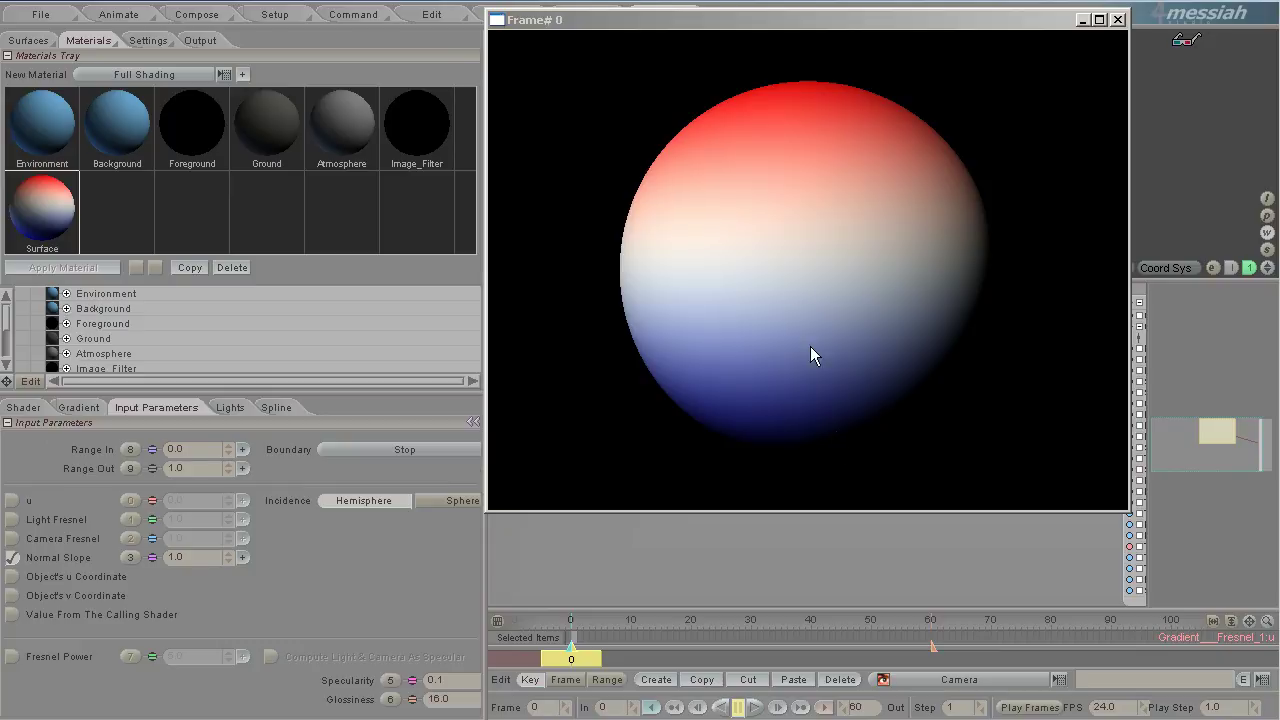
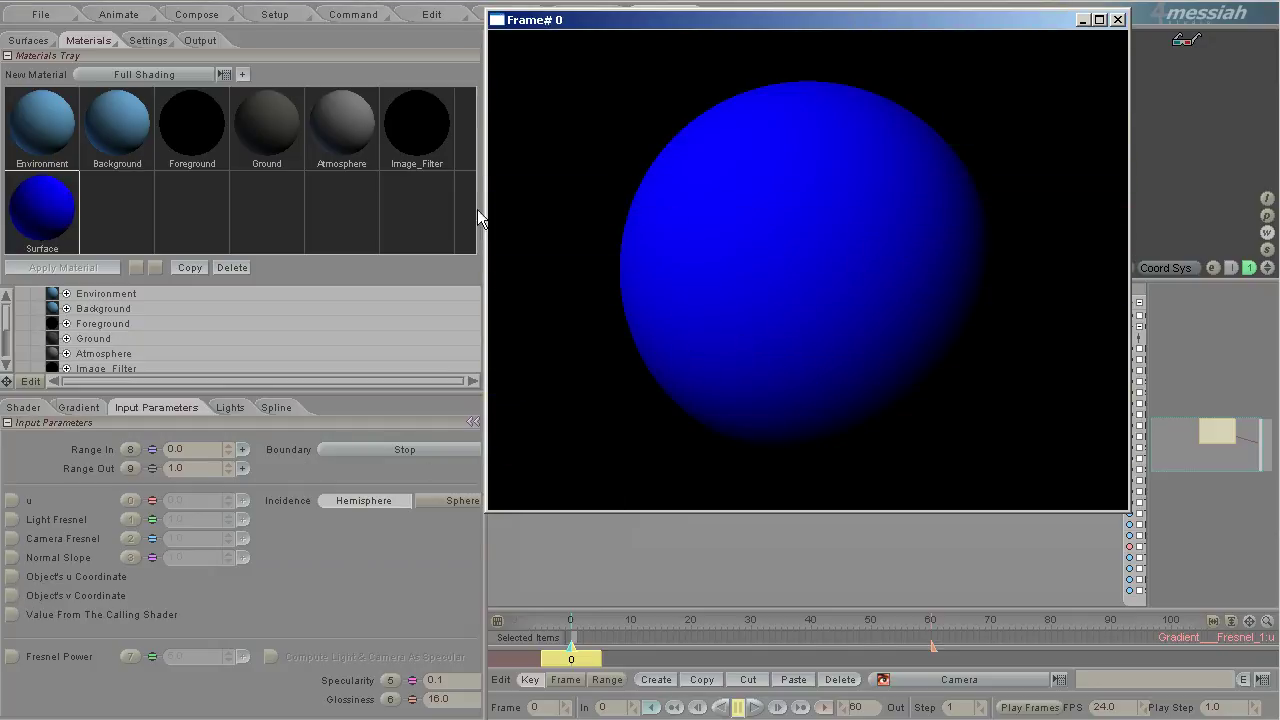
Step: Load the recent object UVSquare.obj into the scene and close the rendered frame
click(40, 14)
click(40, 58)
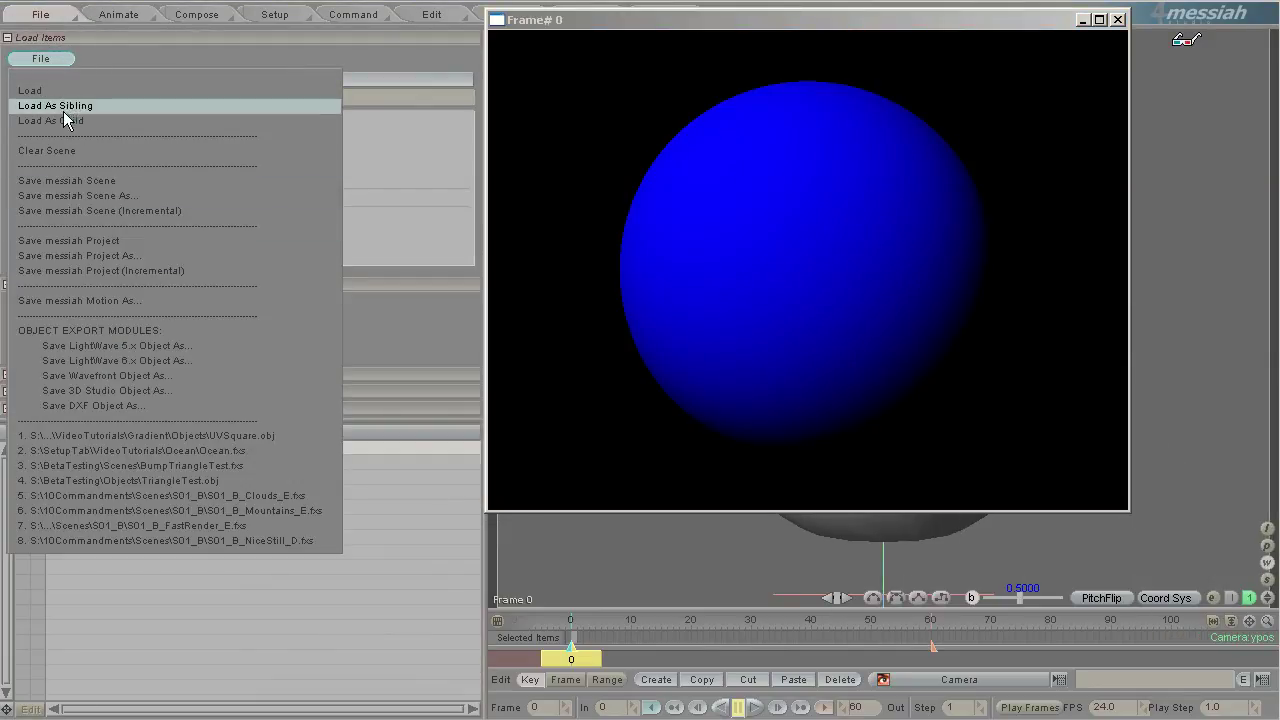
click(150, 435)
click(470, 412)
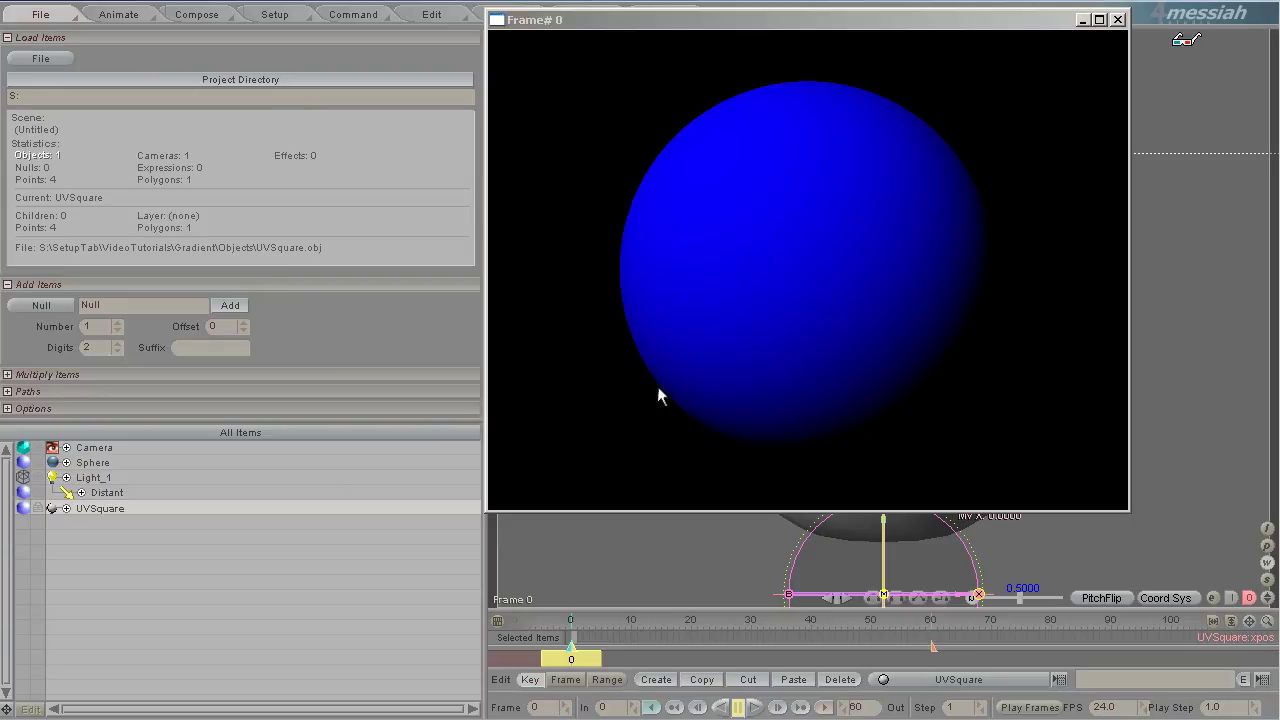
click(1117, 19)
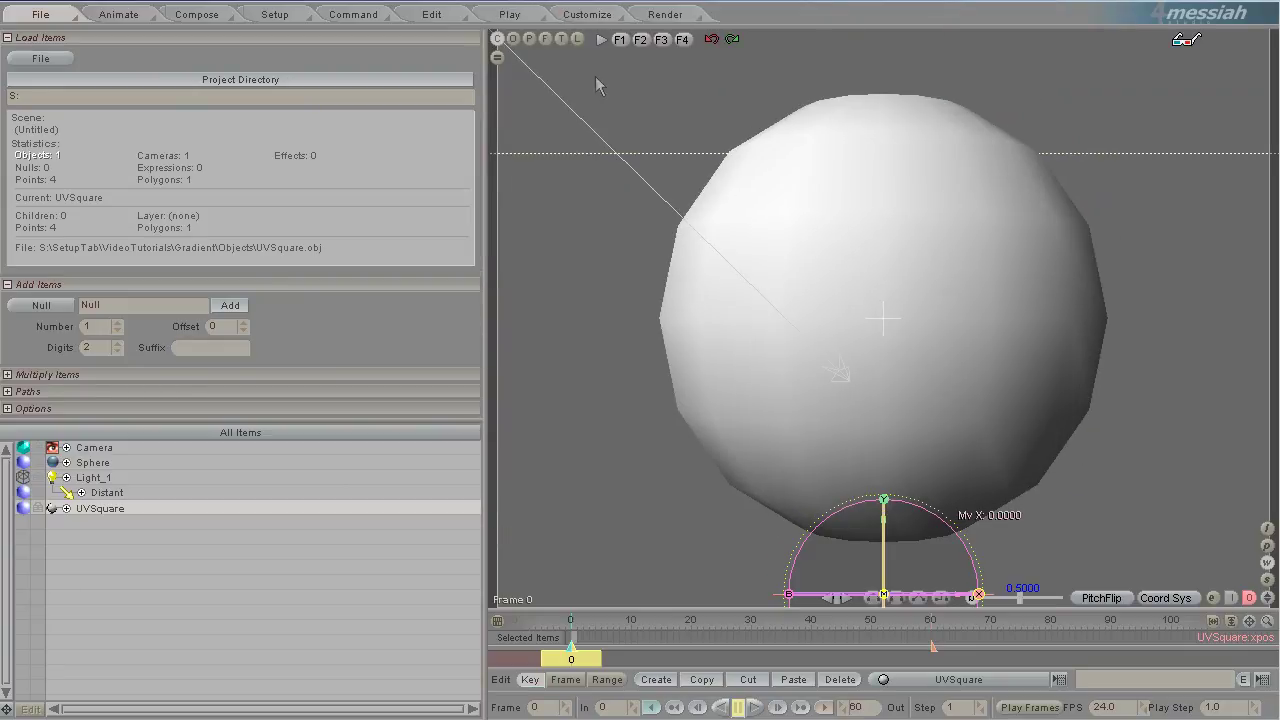
Step: Move UVSquare in front of the sphere to about -0.688 in Z and set its heading rotation to 180
click(561, 38)
drag(714, 220, 889, 439)
drag(931, 490, 371, 331)
click(131, 12)
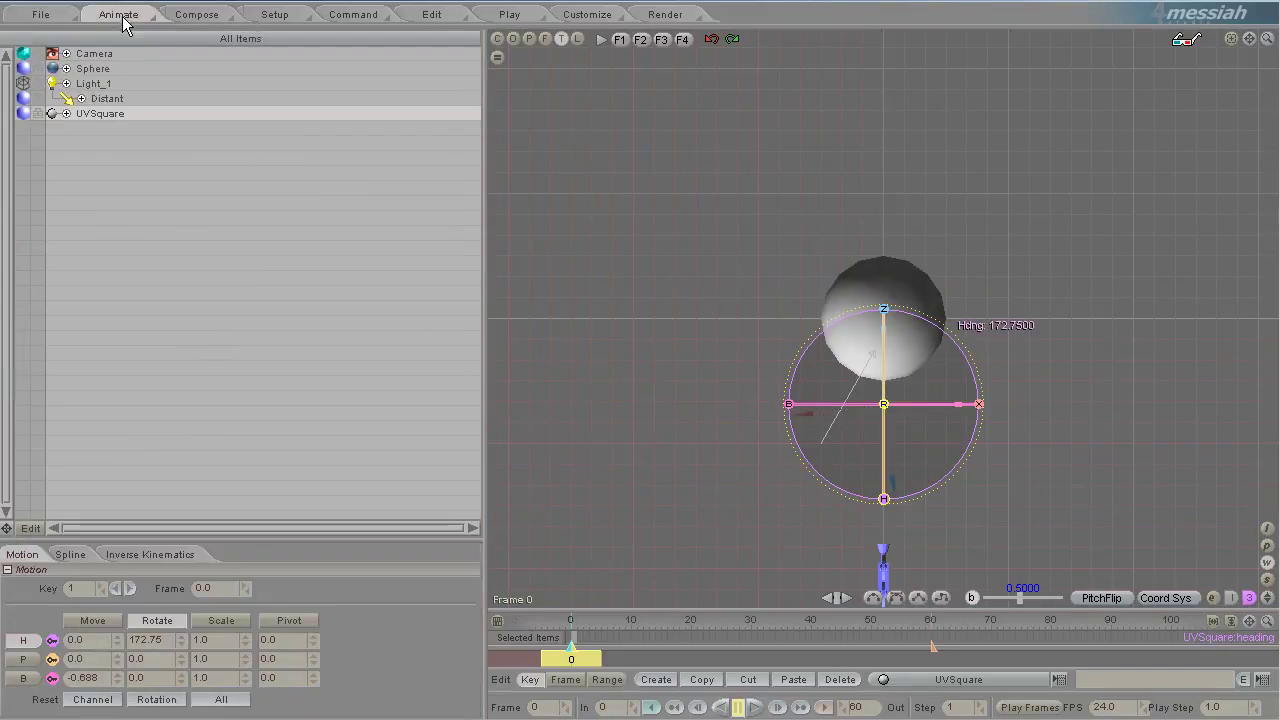
drag(165, 639, 89, 639)
text(180)
key(Return)
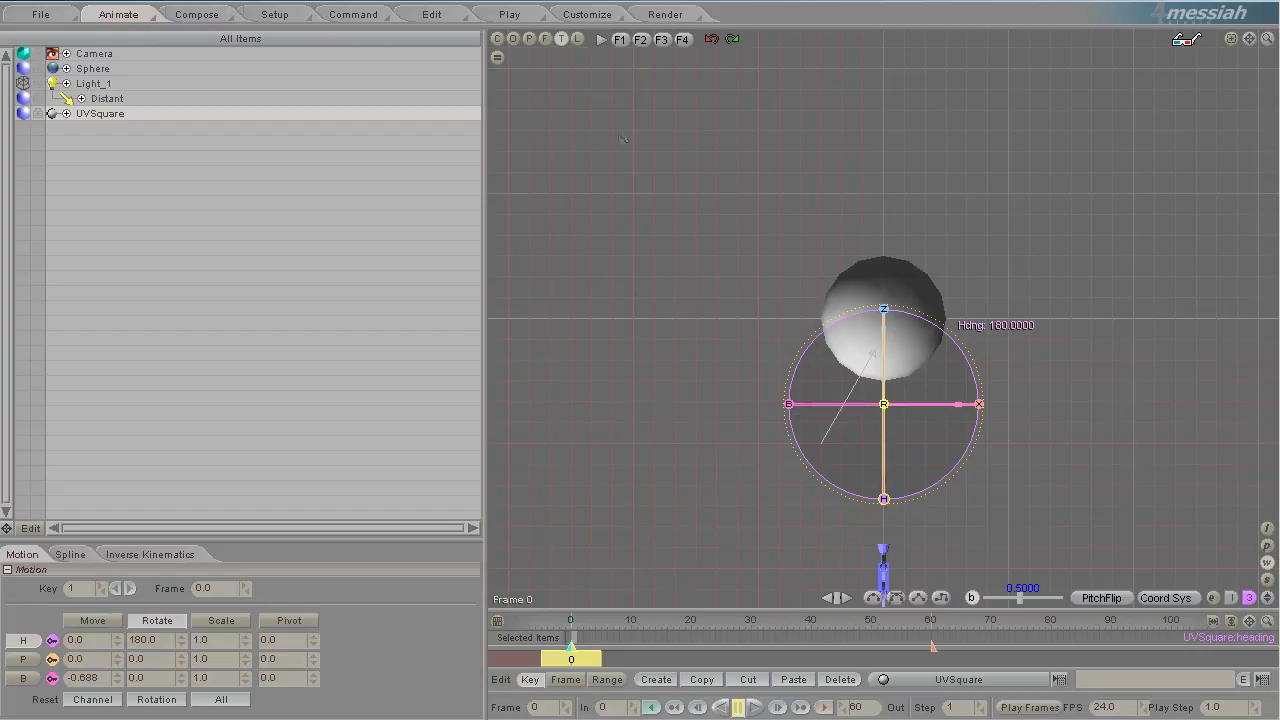
Step: Scale UVSquare to 0.3 on all three axes
click(502, 35)
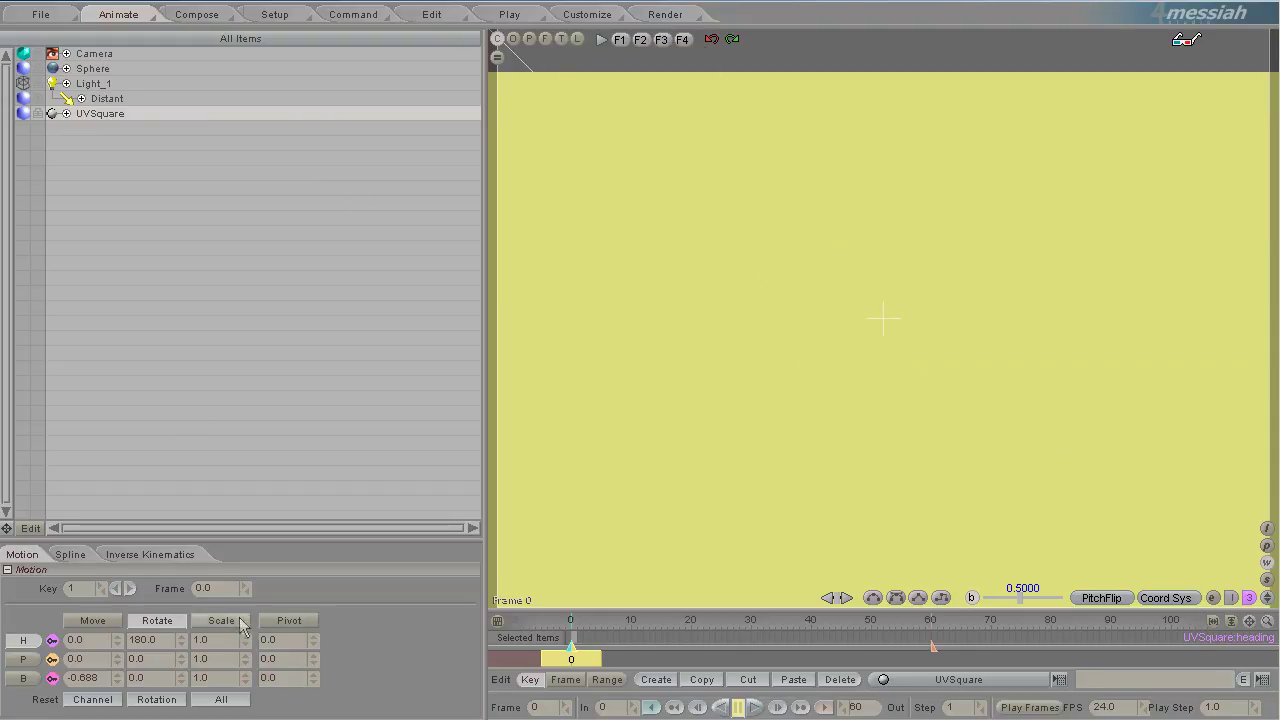
double_click(215, 641)
text(0.3)
key(Return)
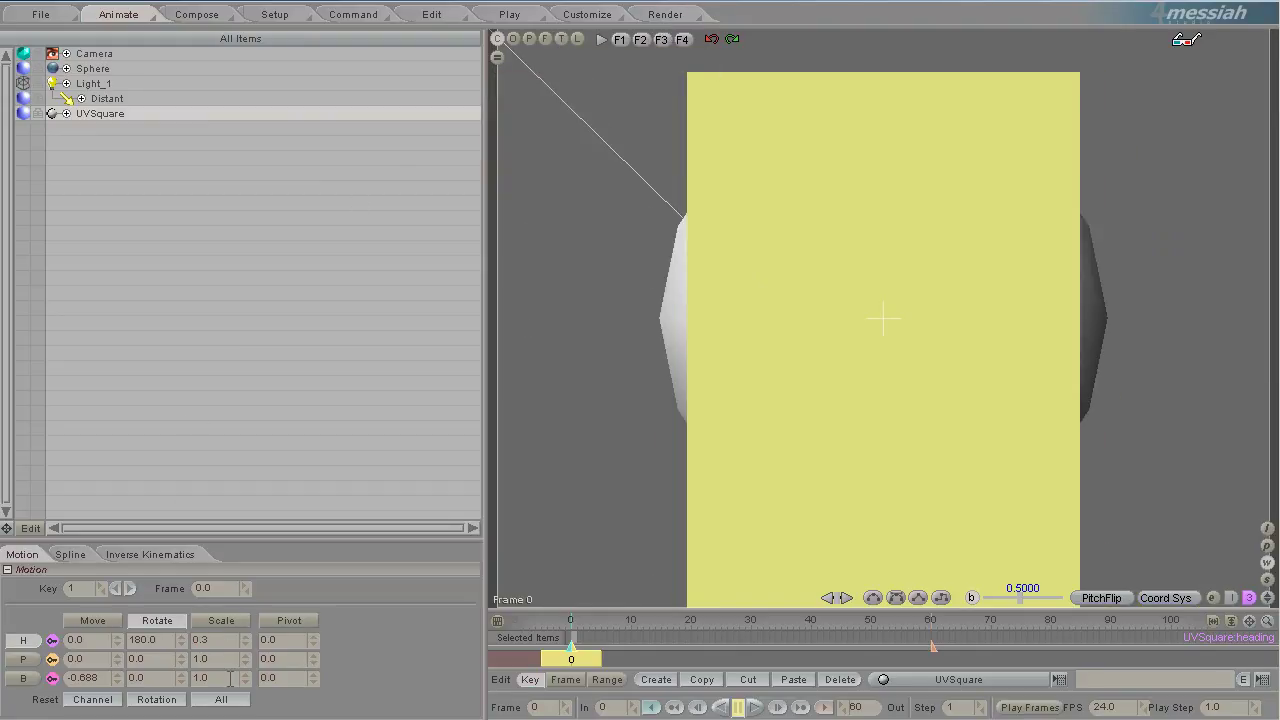
text(0.3)
key(Return)
double_click(200, 678)
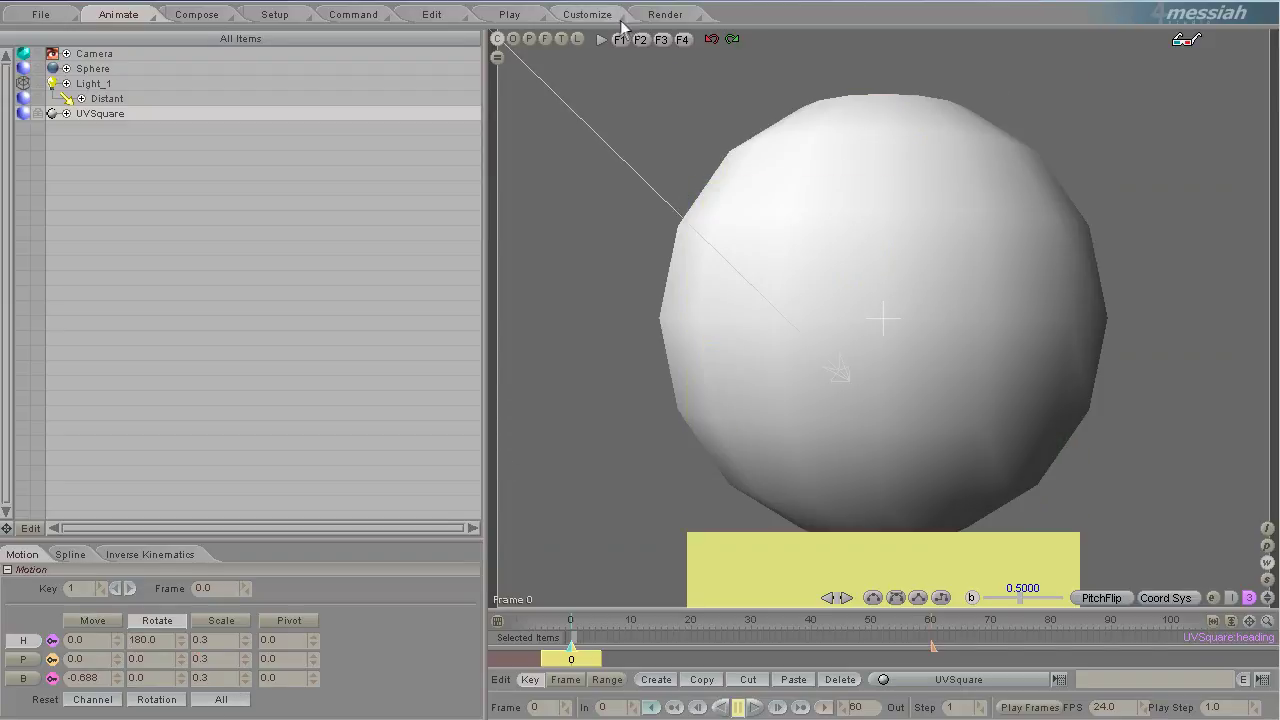
Step: Raise UVSquare to about 0.6255 in Y so it is centred in front of the sphere in the camera view
click(578, 39)
drag(798, 223, 798, 152)
click(497, 40)
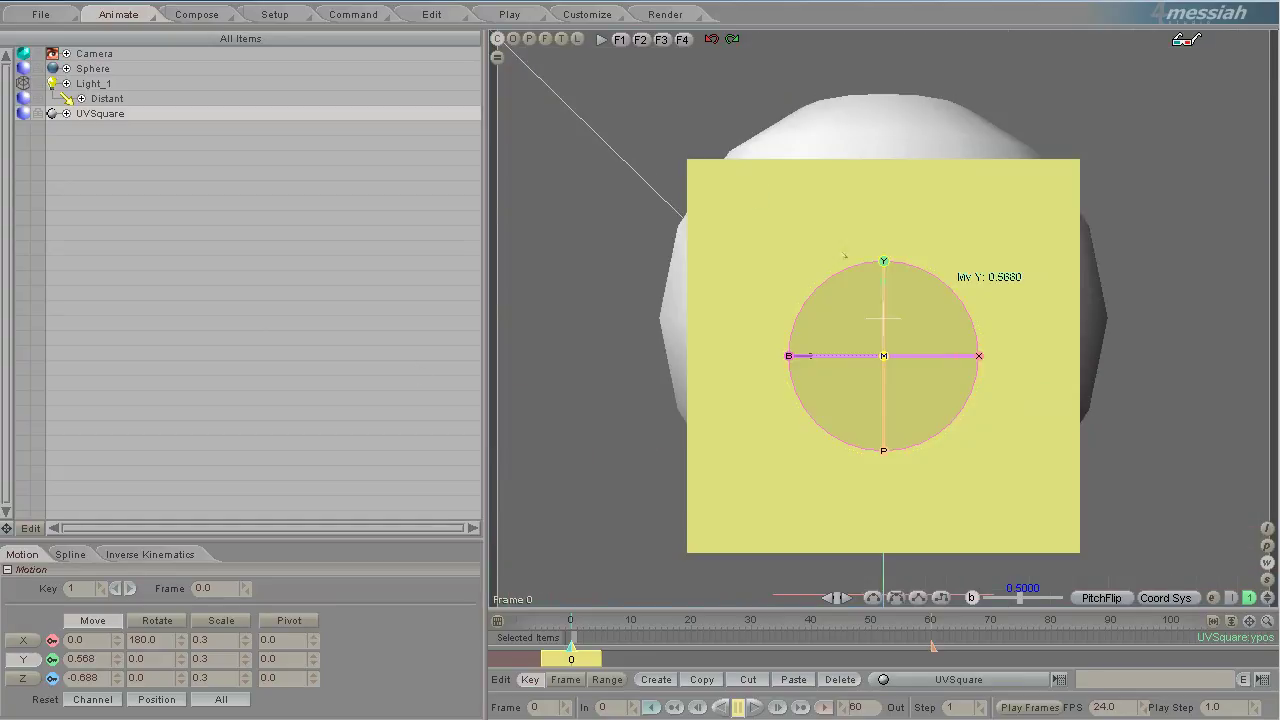
drag(883, 261, 883, 251)
drag(508, 380, 729, 86)
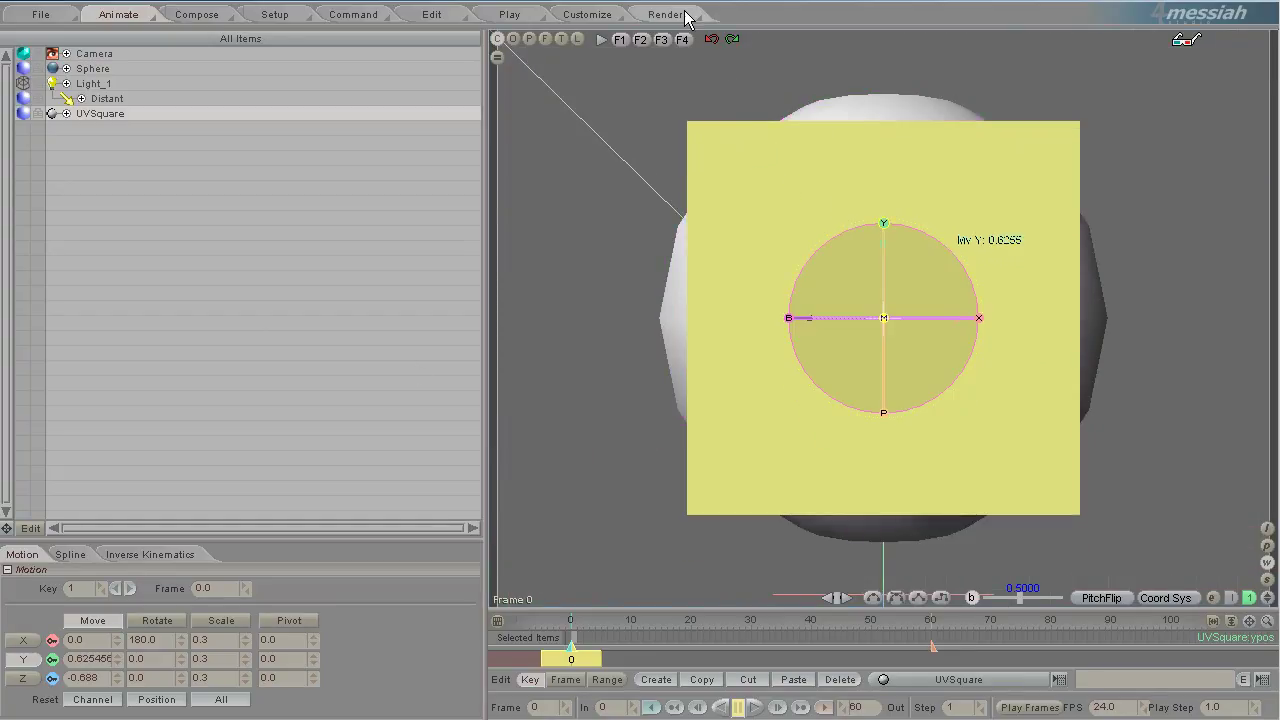
Step: Delete the cube5_auv material layer from UVSquare's surface and assign the Surface material to it instead
click(680, 14)
drag(901, 308, 851, 294)
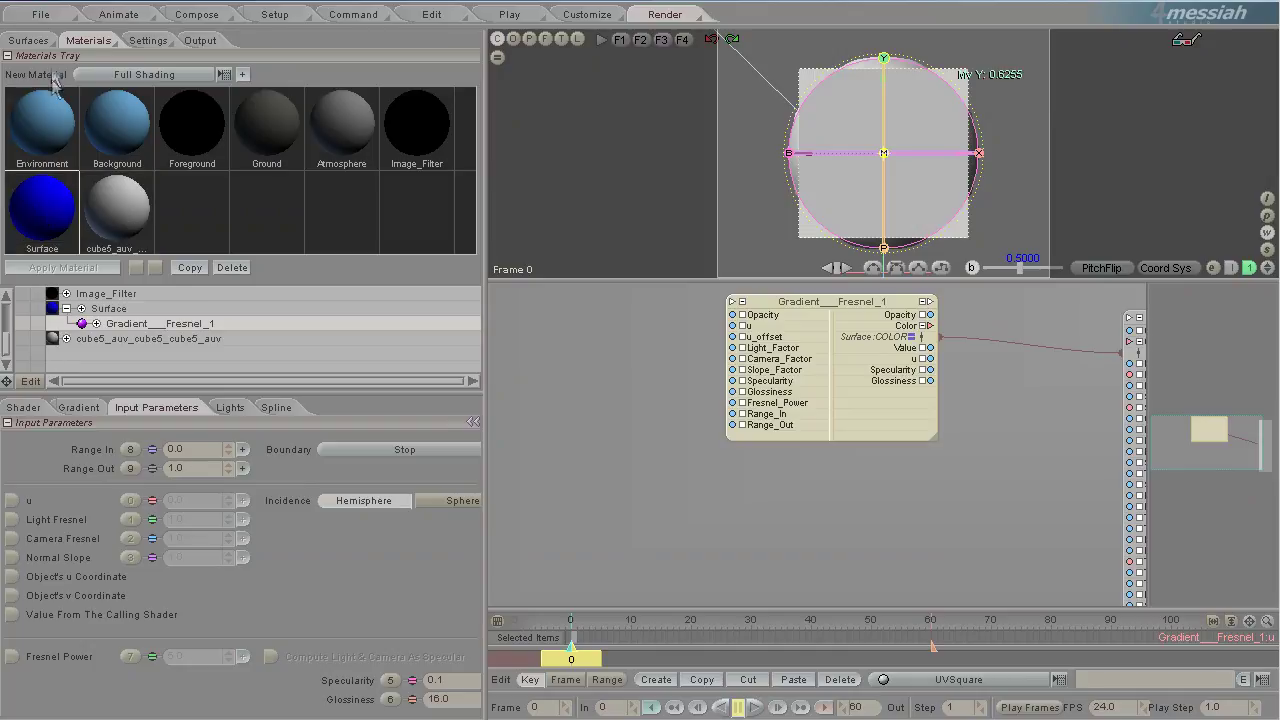
click(27, 40)
drag(3, 345, 5, 424)
click(210, 399)
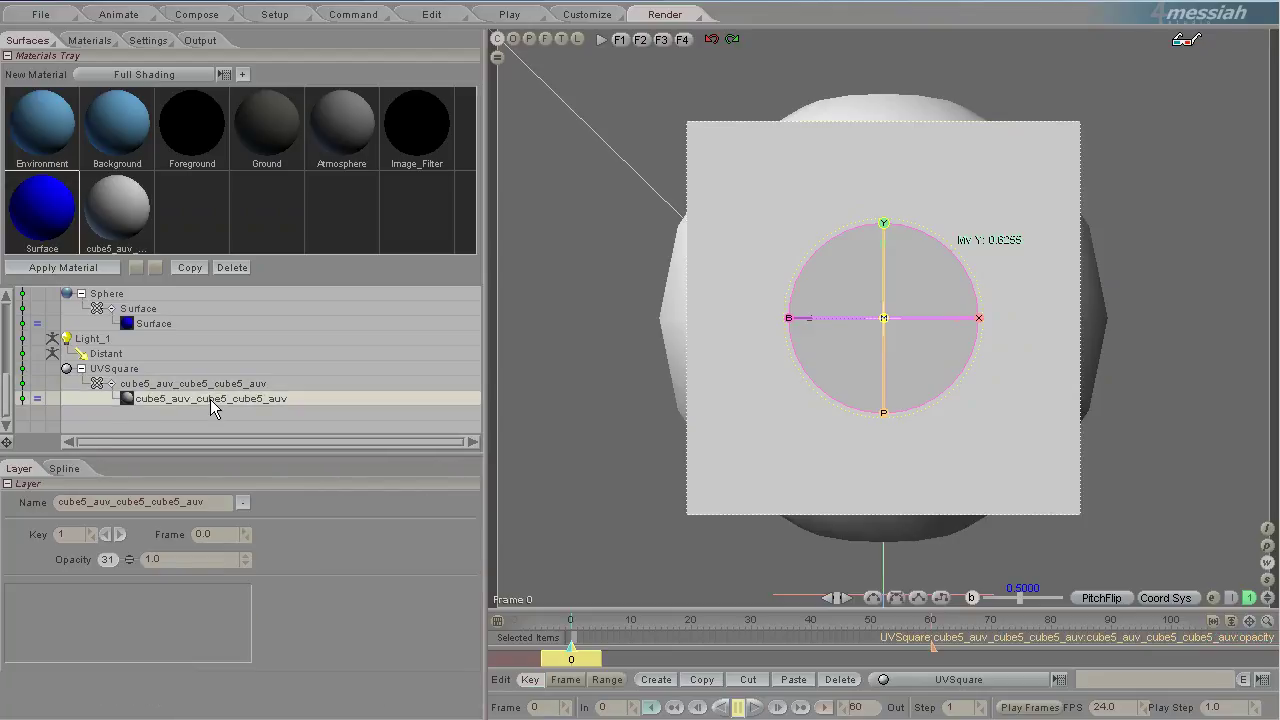
key(Delete)
drag(63, 246, 173, 400)
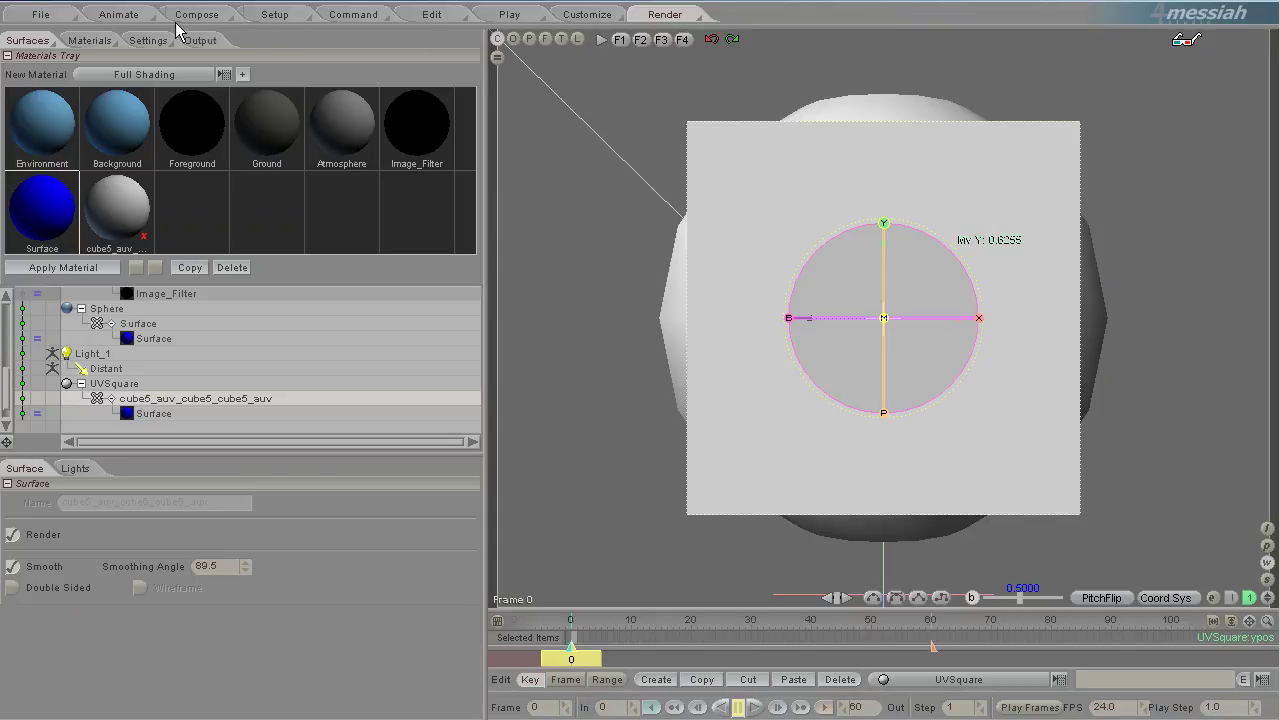
Step: Drive the gradient with the Object's u Coordinate, render a test frame to examine the square, and close the render
click(89, 40)
click(12, 577)
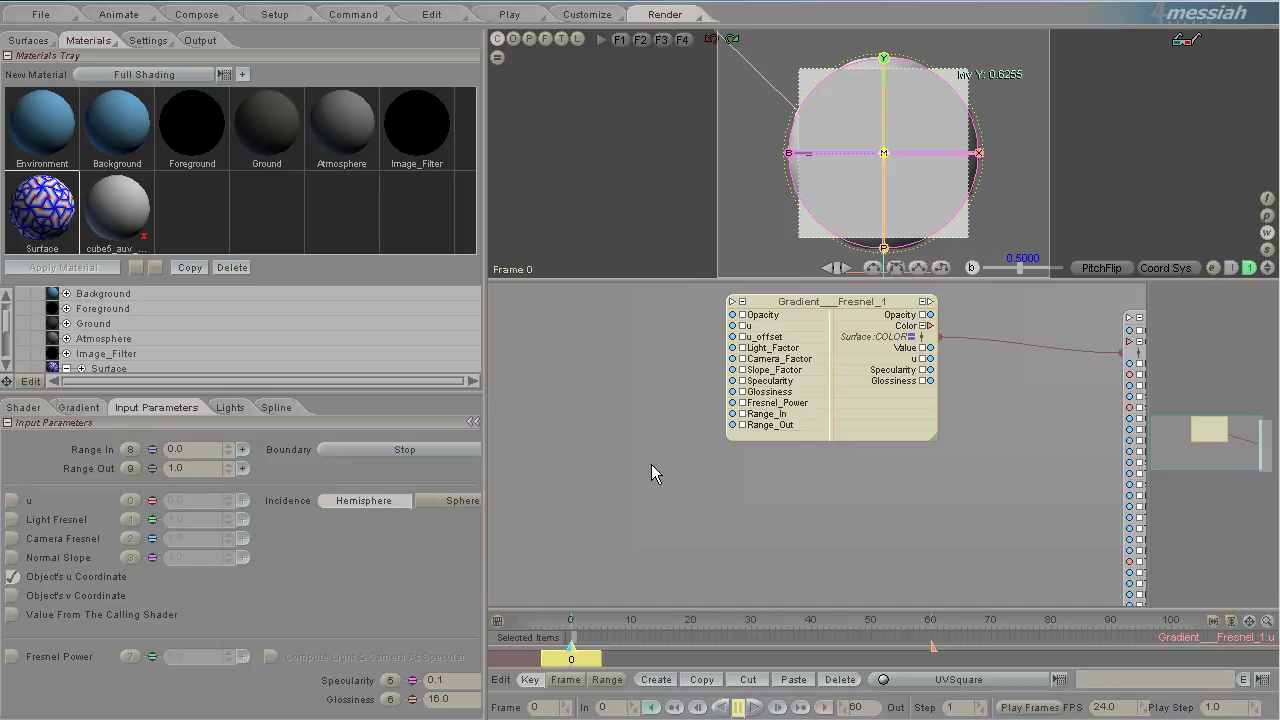
key(F9)
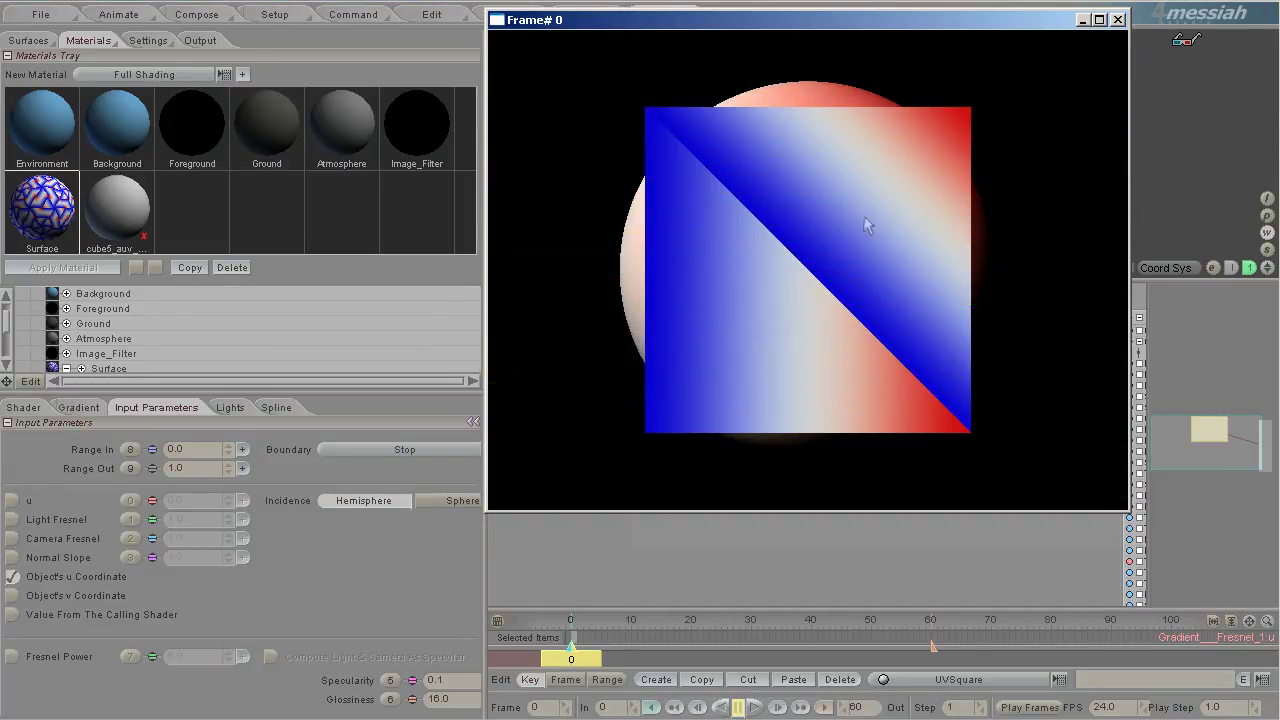
drag(913, 36, 608, 172)
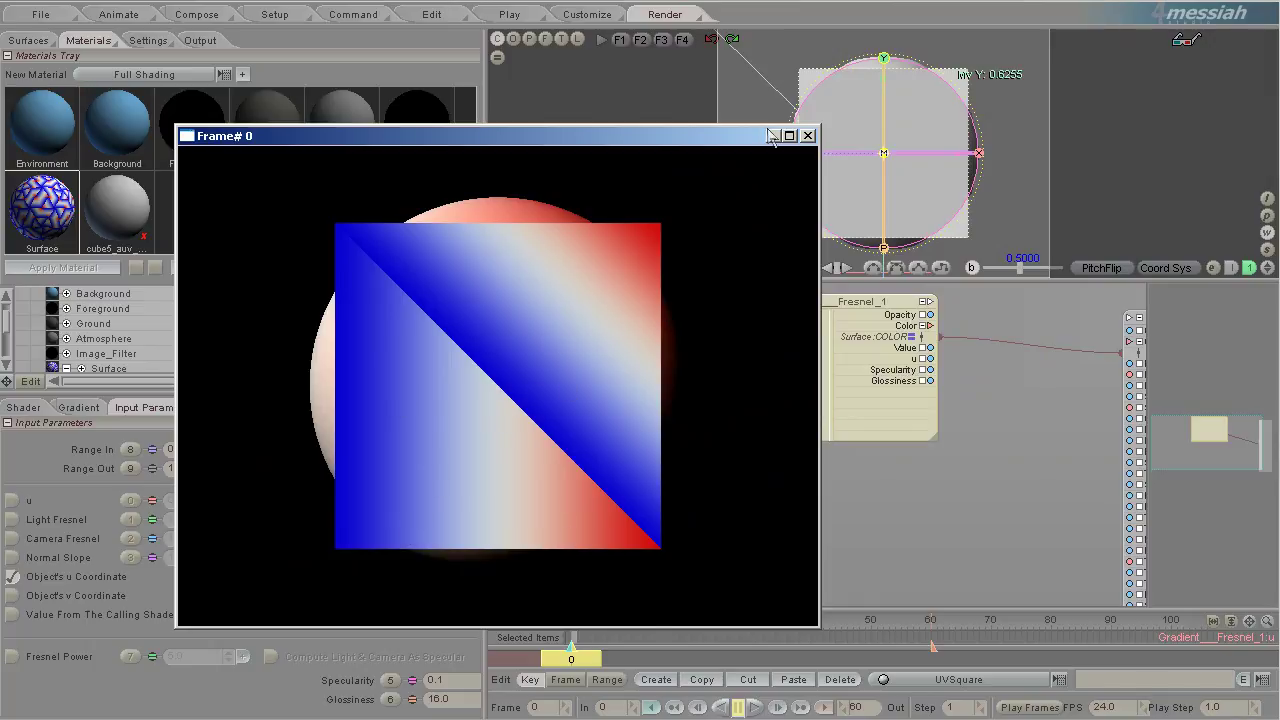
drag(457, 144, 747, 113)
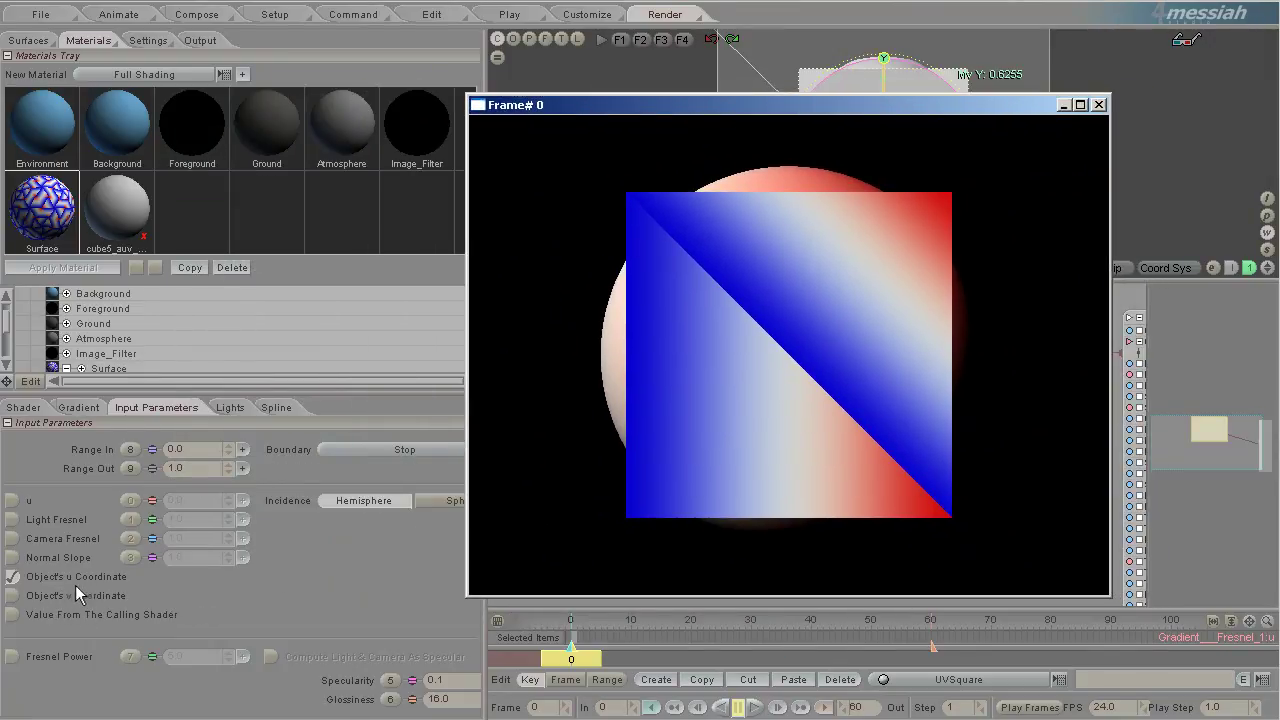
click(11, 578)
click(1098, 105)
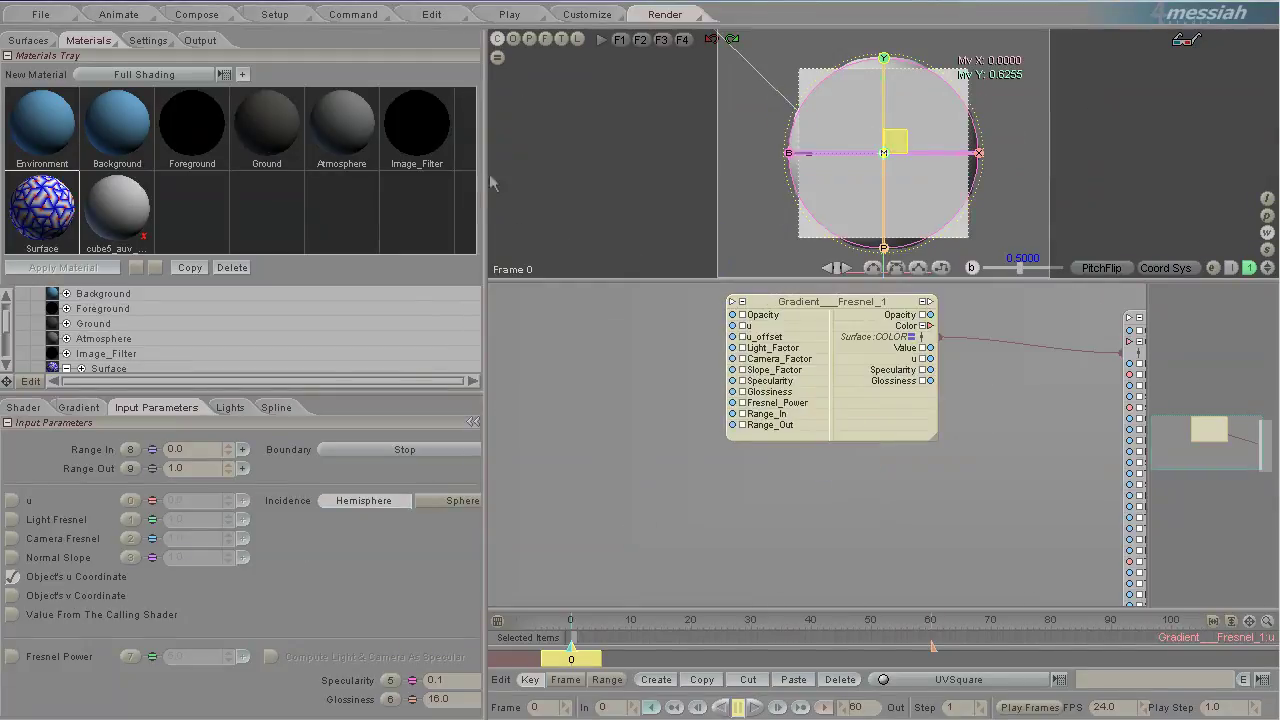
Step: Switch the gradient's input from Object's u Coordinate to Value From The Calling Shader and widen the shader settings area
click(28, 40)
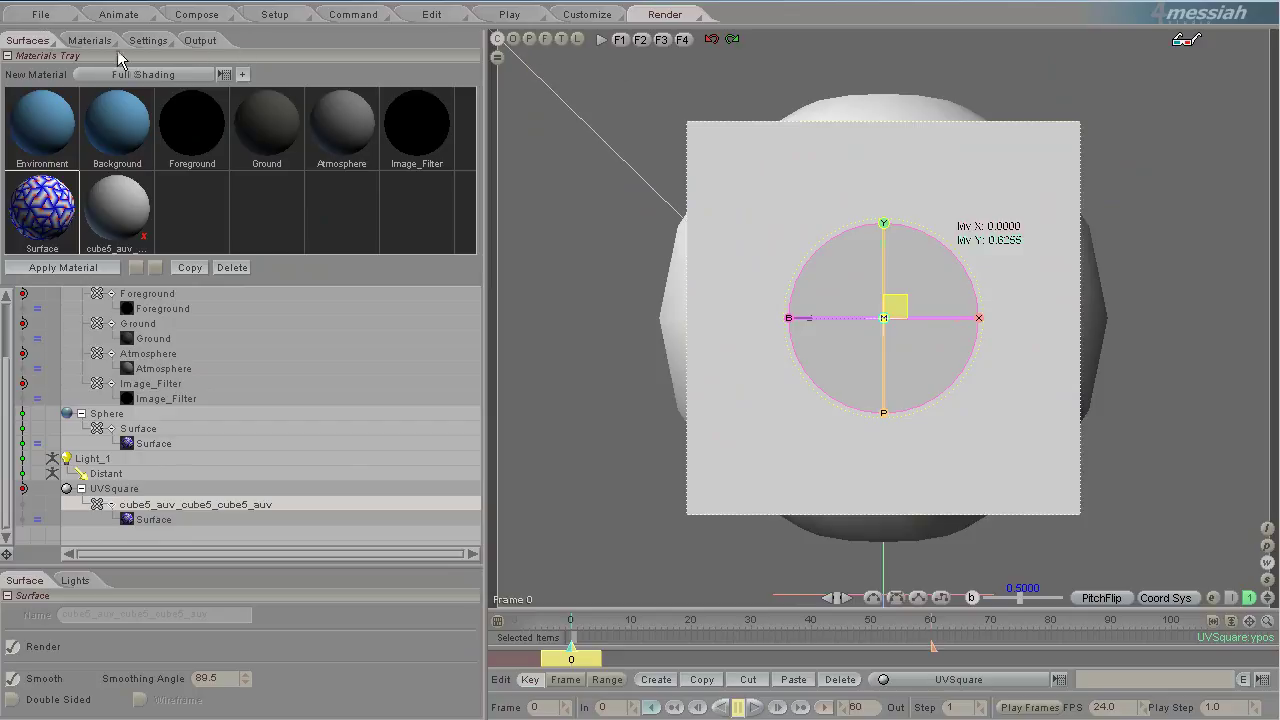
click(89, 40)
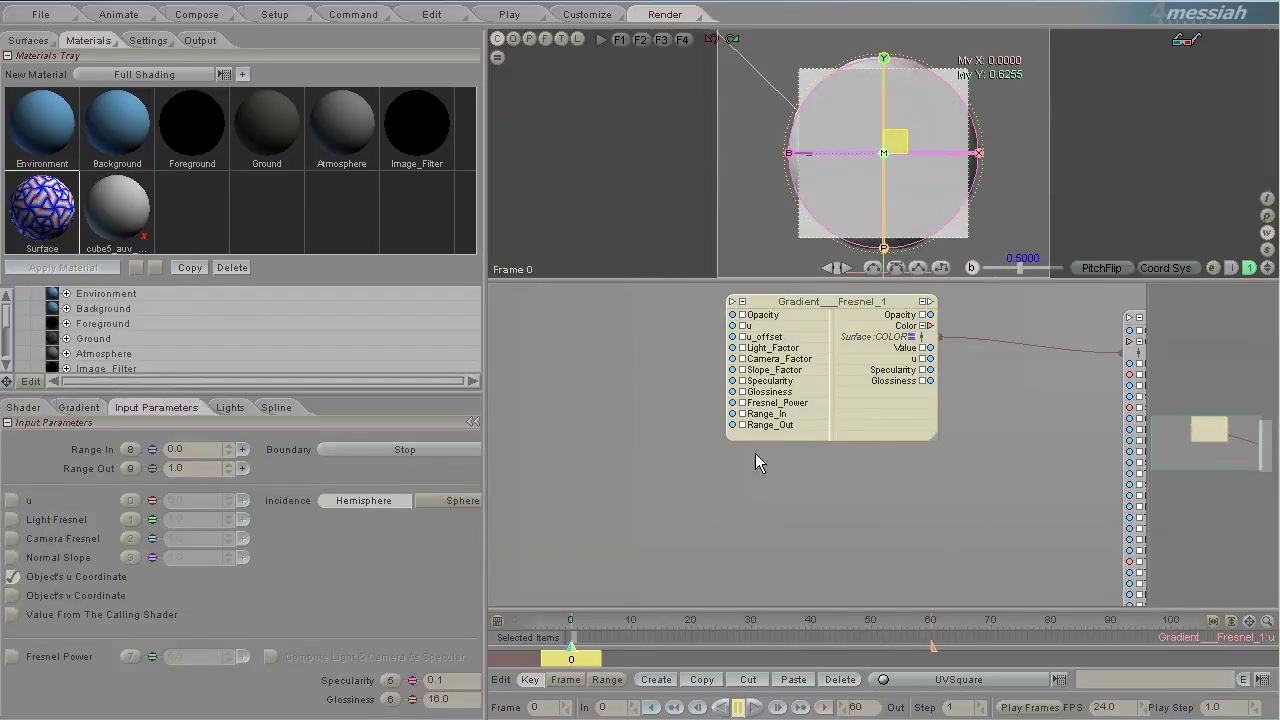
click(13, 615)
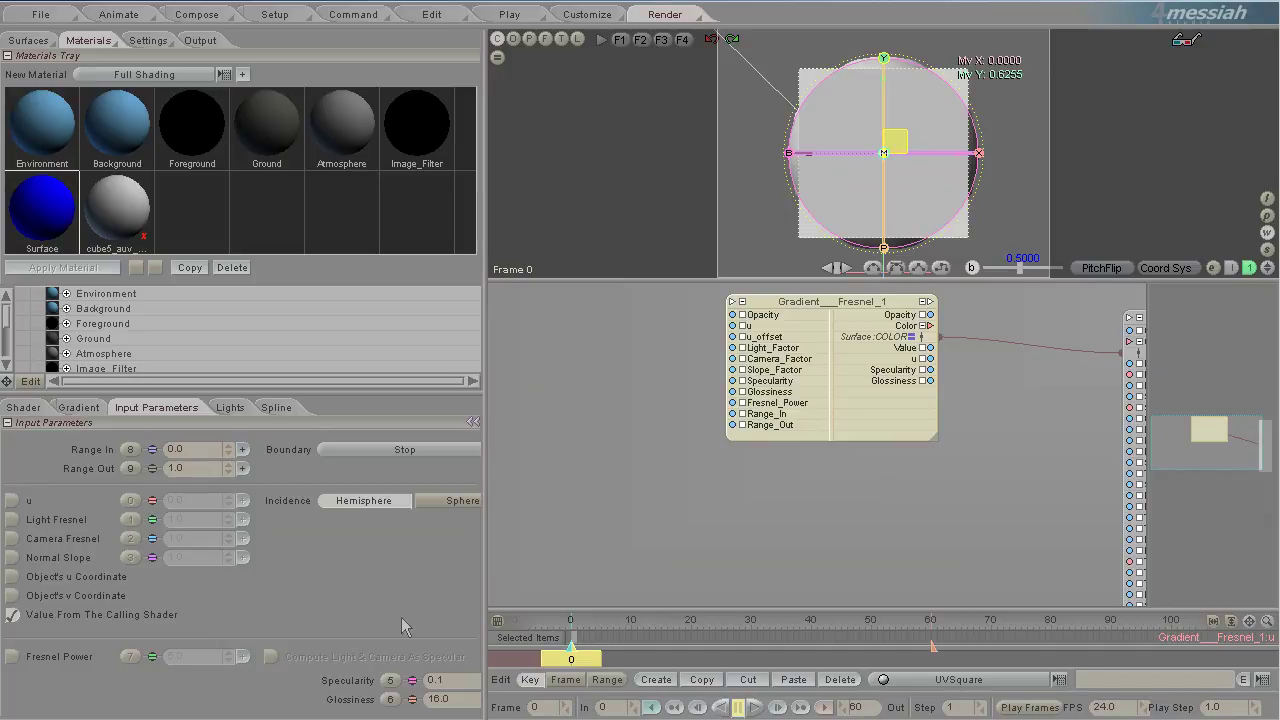
drag(482, 543, 575, 543)
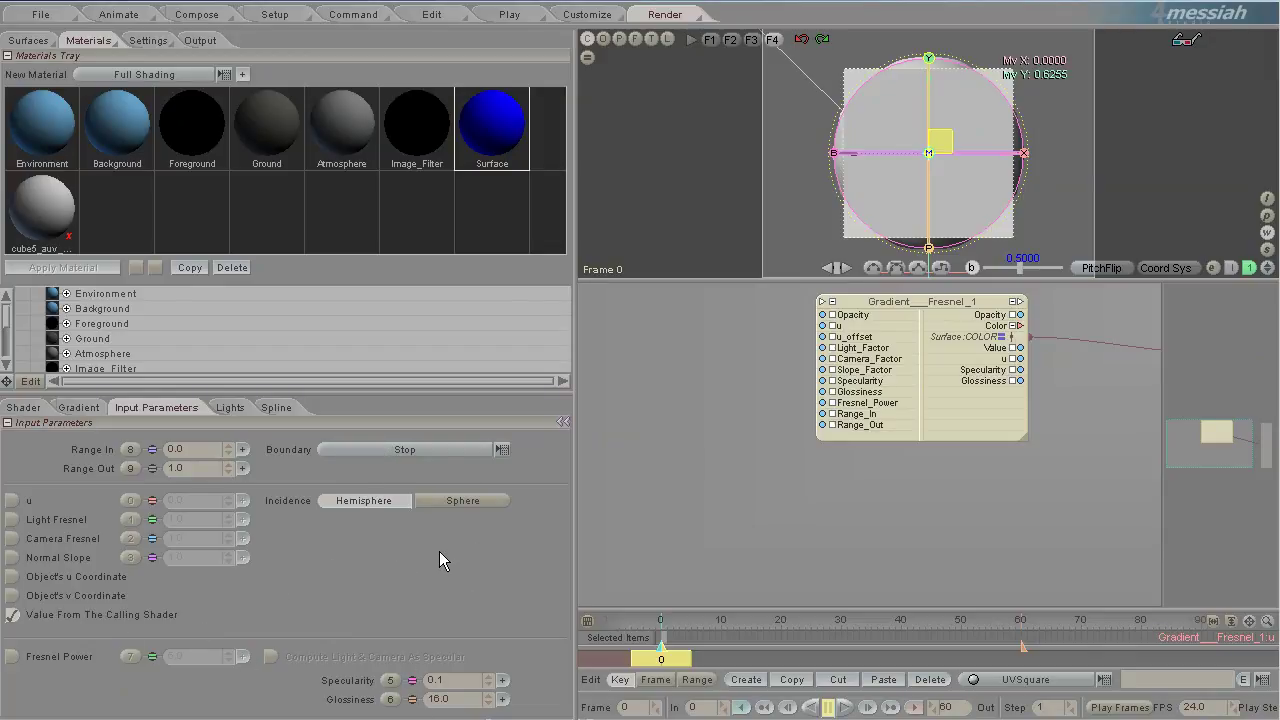
Step: Drive the gradient with Light Fresnel instead of Value From The Calling Shader, and open the shader's light list
click(12, 519)
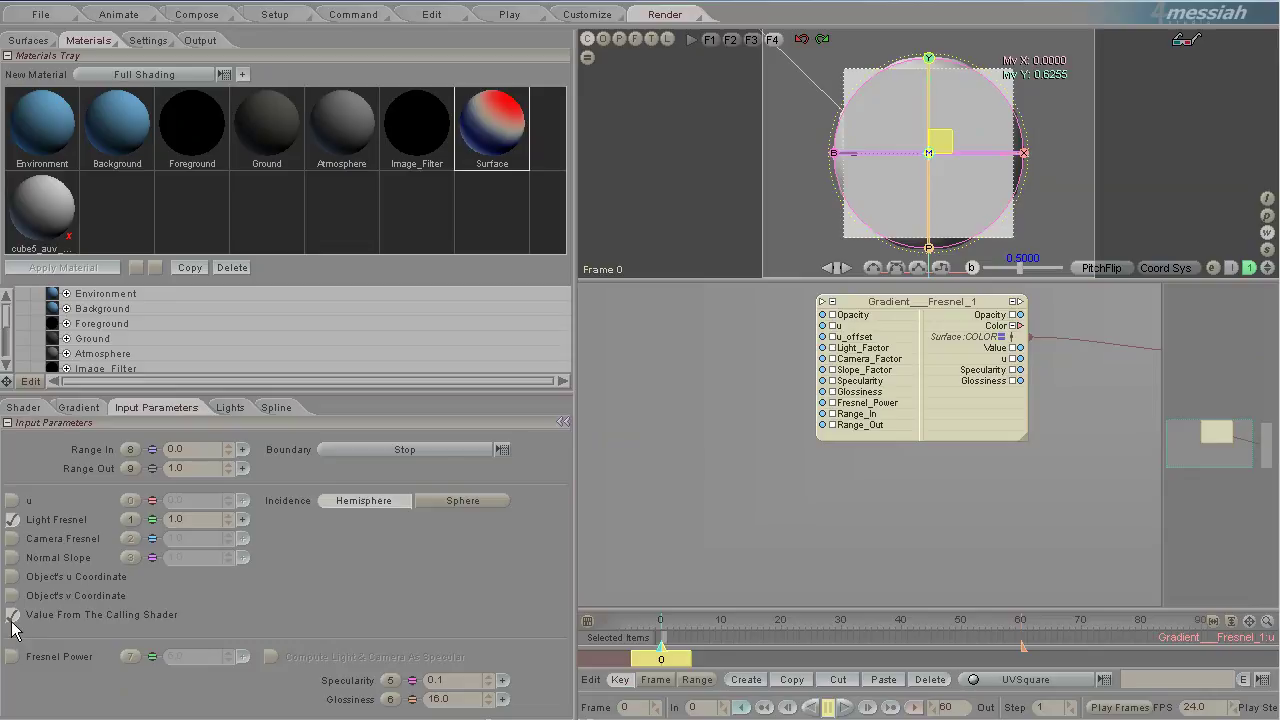
click(245, 411)
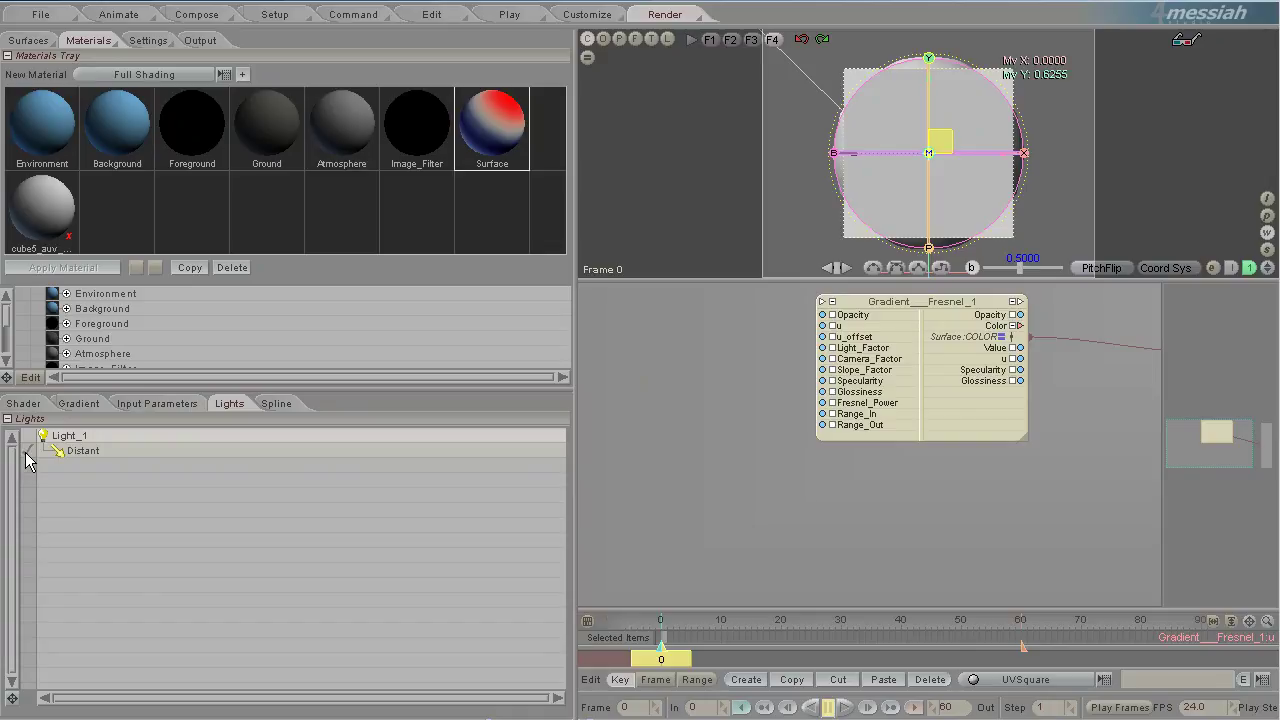
Step: Duplicate the Distant light under Light_1 in the scene
click(122, 18)
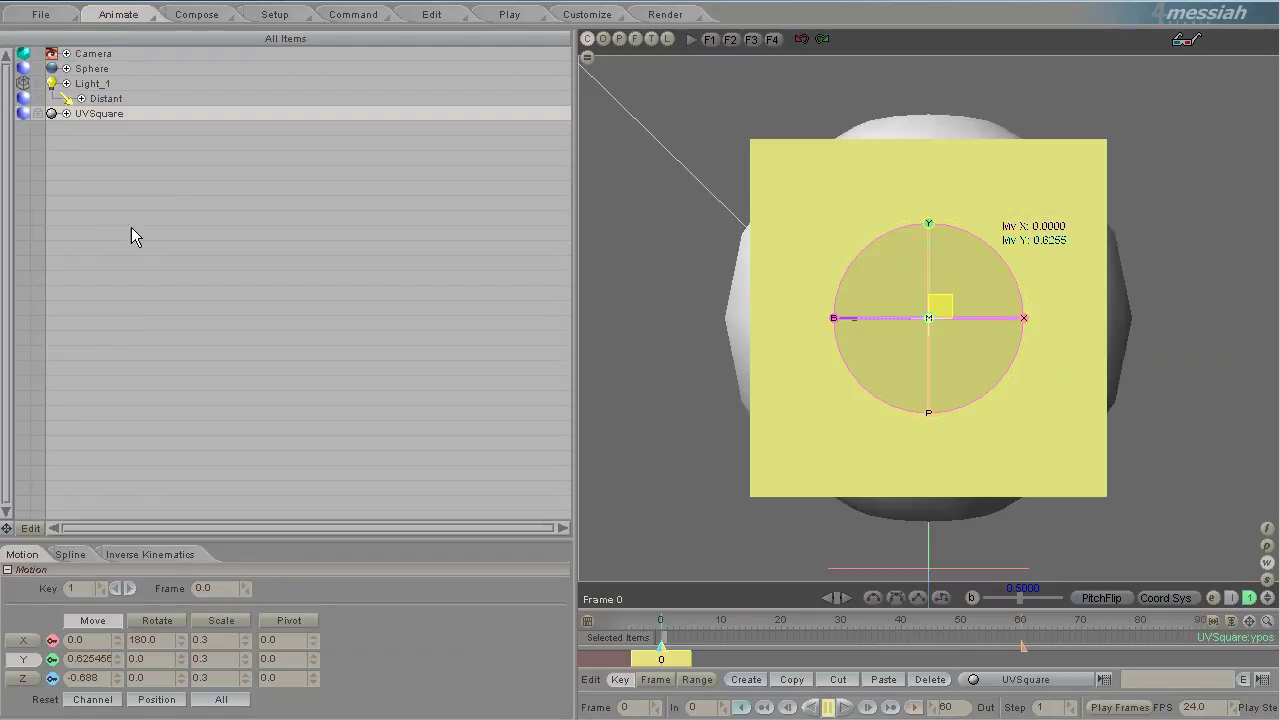
click(97, 86)
click(108, 98)
right_click(109, 98)
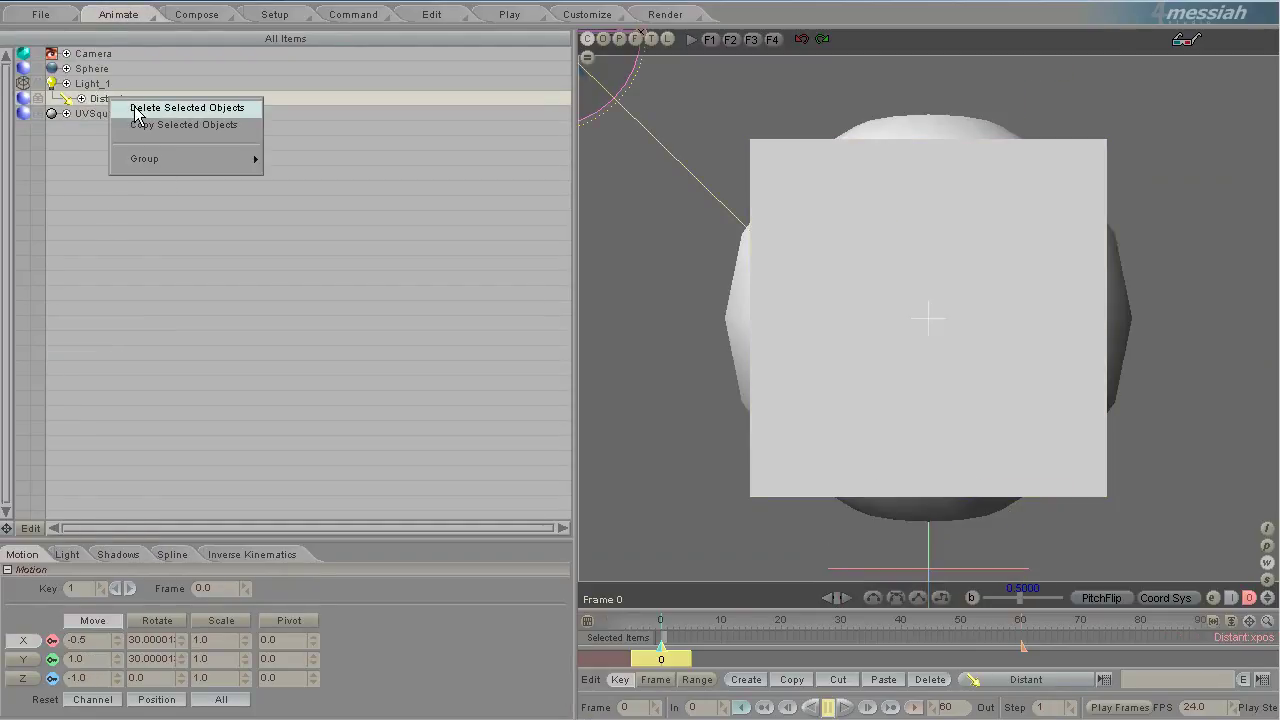
click(140, 125)
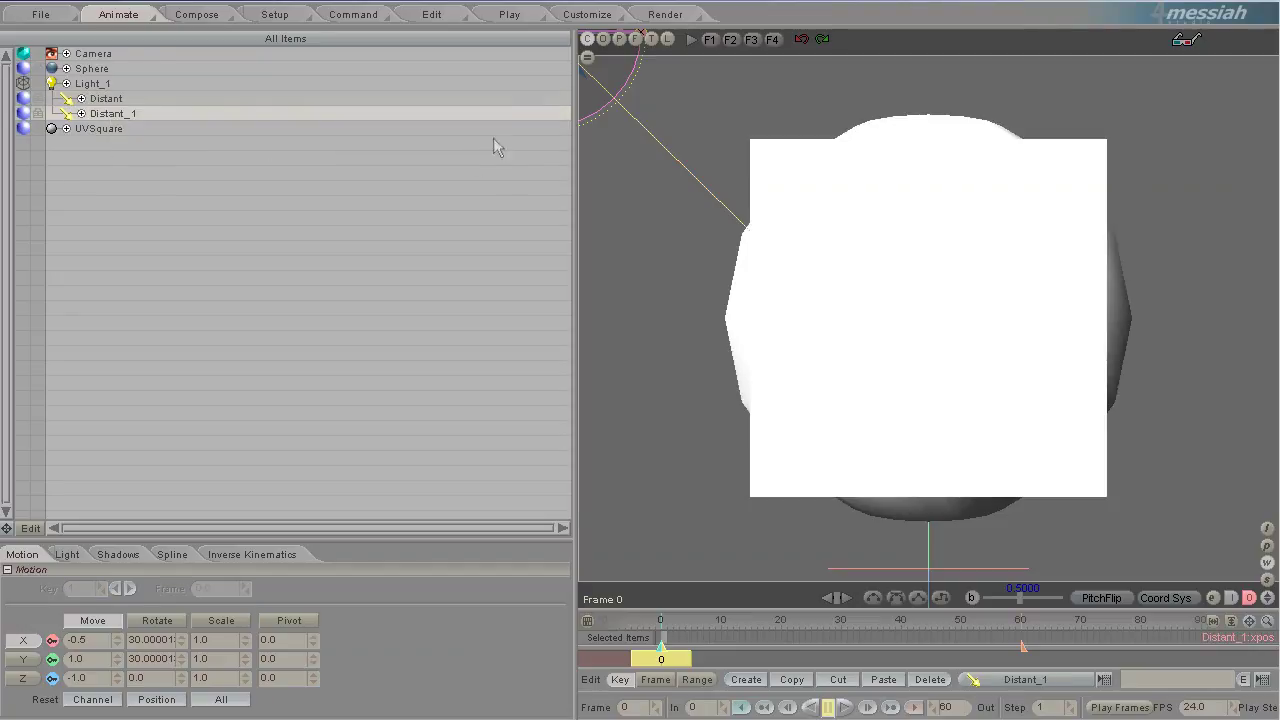
Step: Rotate the copied distant light in the top view to a heading of about -55.25 degrees
click(655, 39)
drag(949, 497, 920, 521)
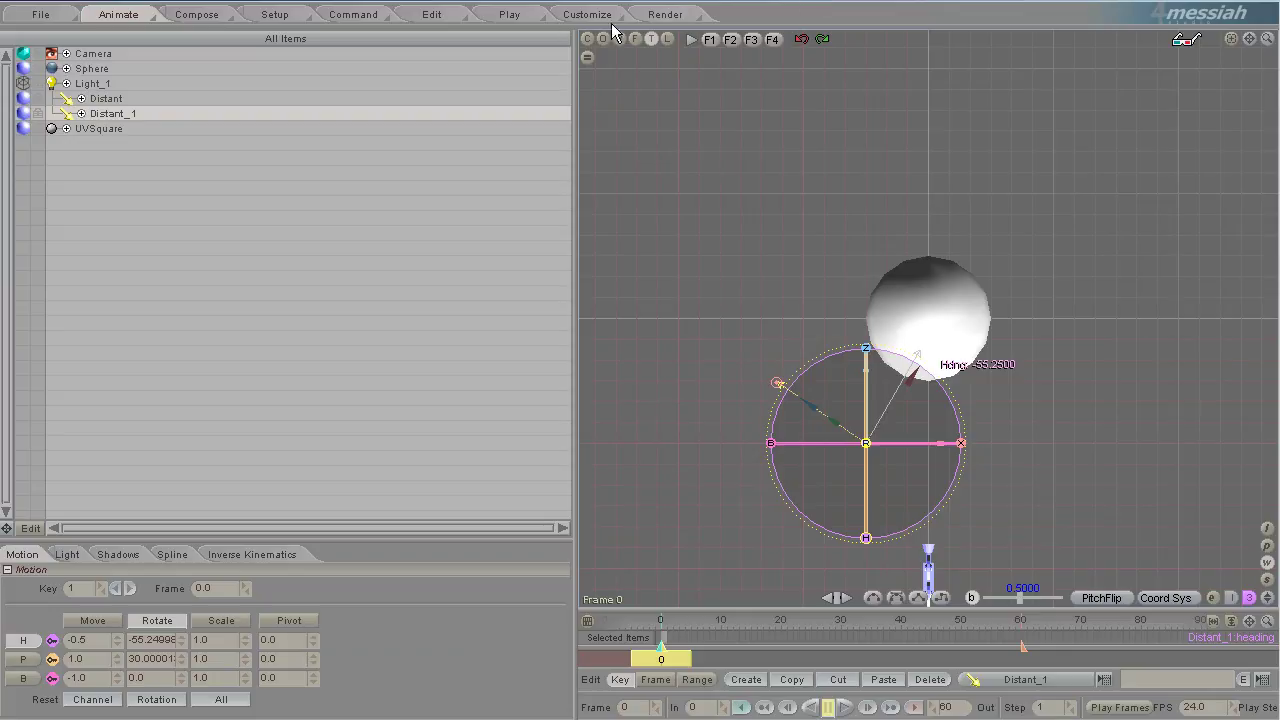
Step: Render a test frame of the sphere with Light Fresnel taking both distant lights, after shifting the Gradient & Fresnel node aside
click(672, 15)
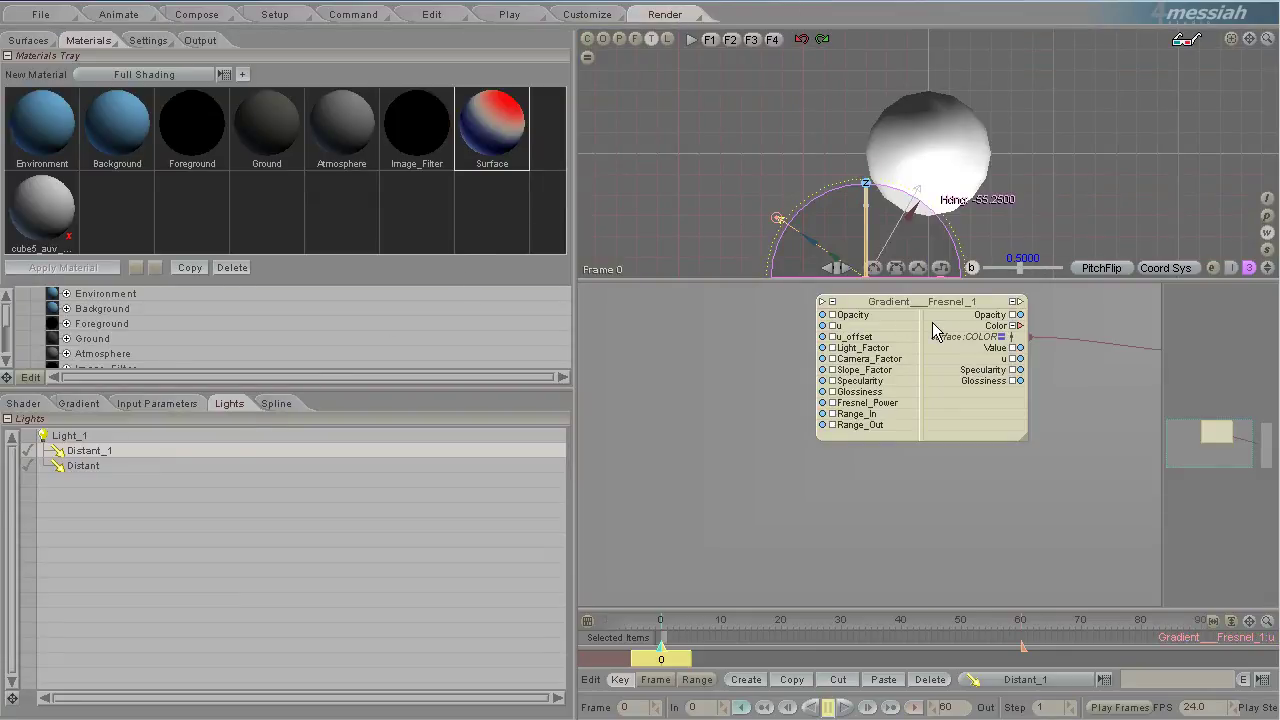
drag(932, 303, 842, 305)
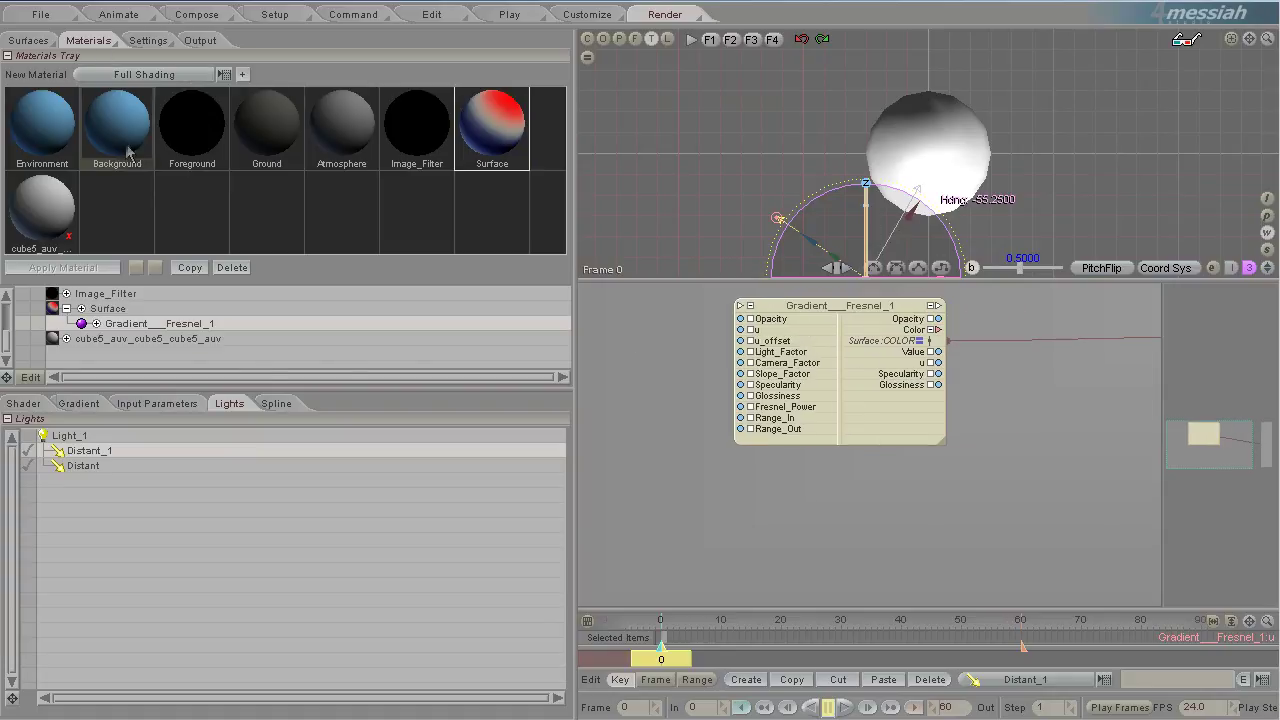
click(144, 405)
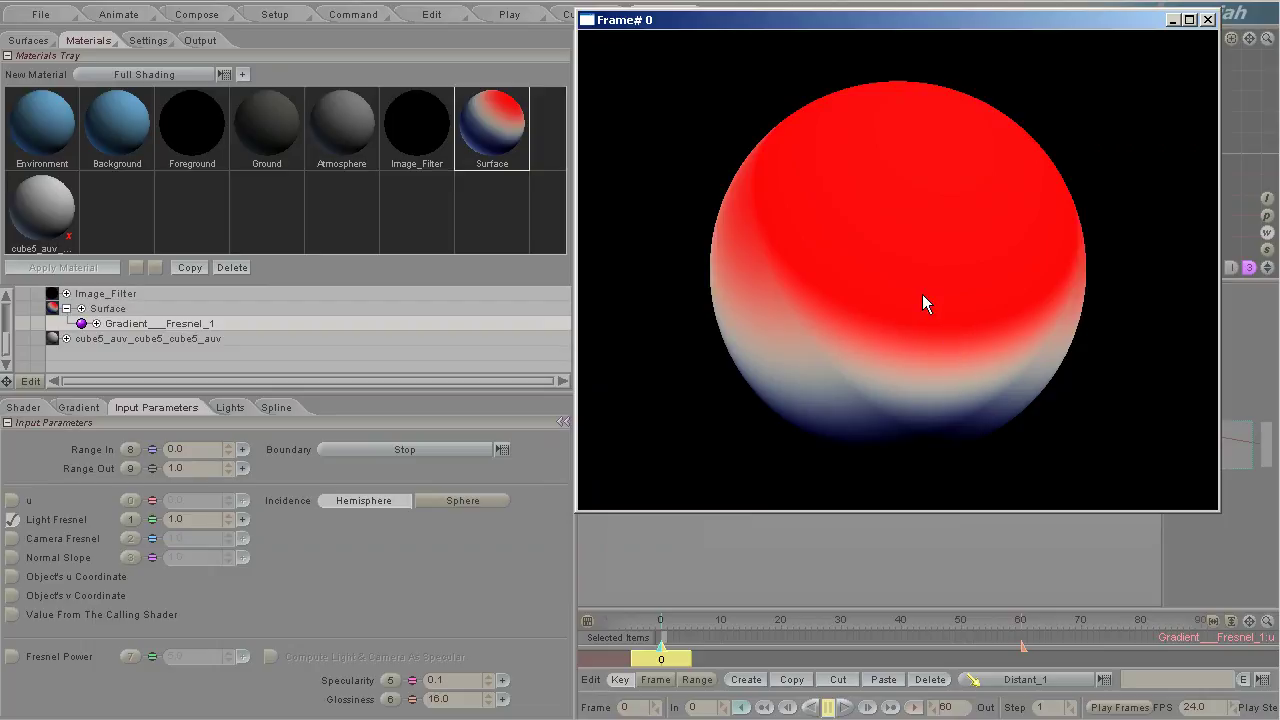
Step: Exclude Distant_1 from the Gradient & Fresnel shader's lights and render another test frame
click(230, 408)
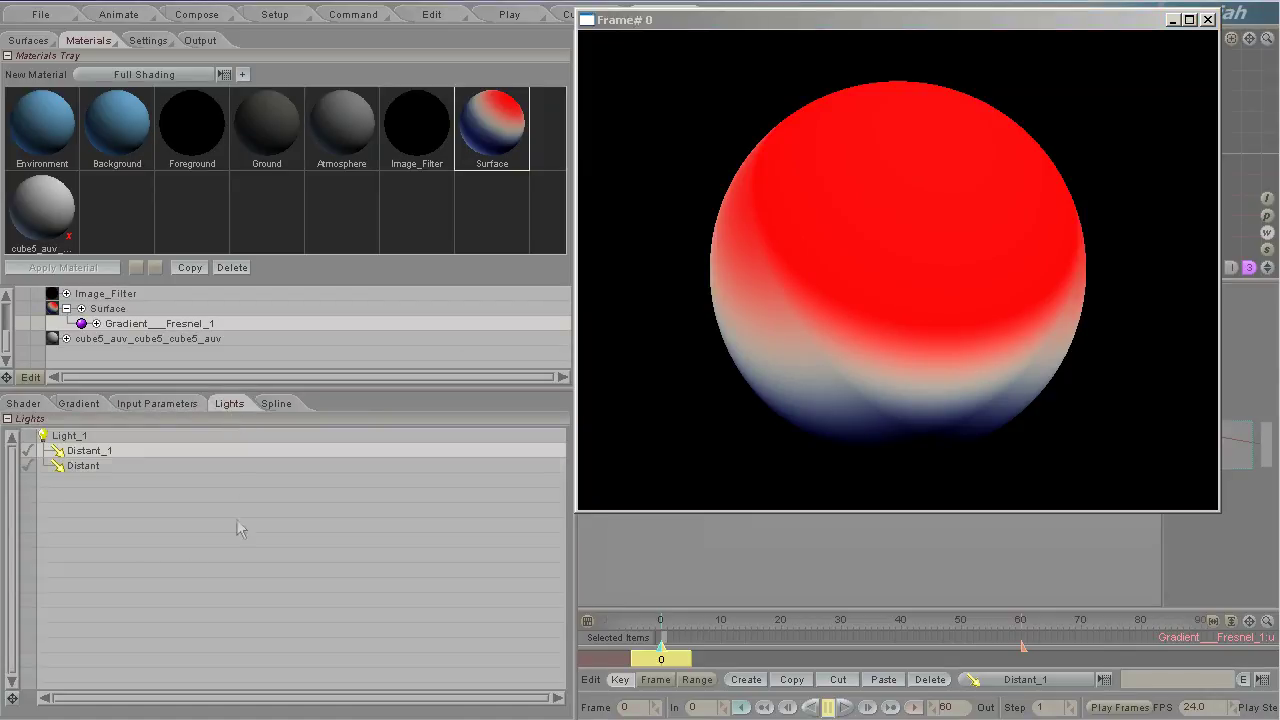
click(30, 450)
click(595, 508)
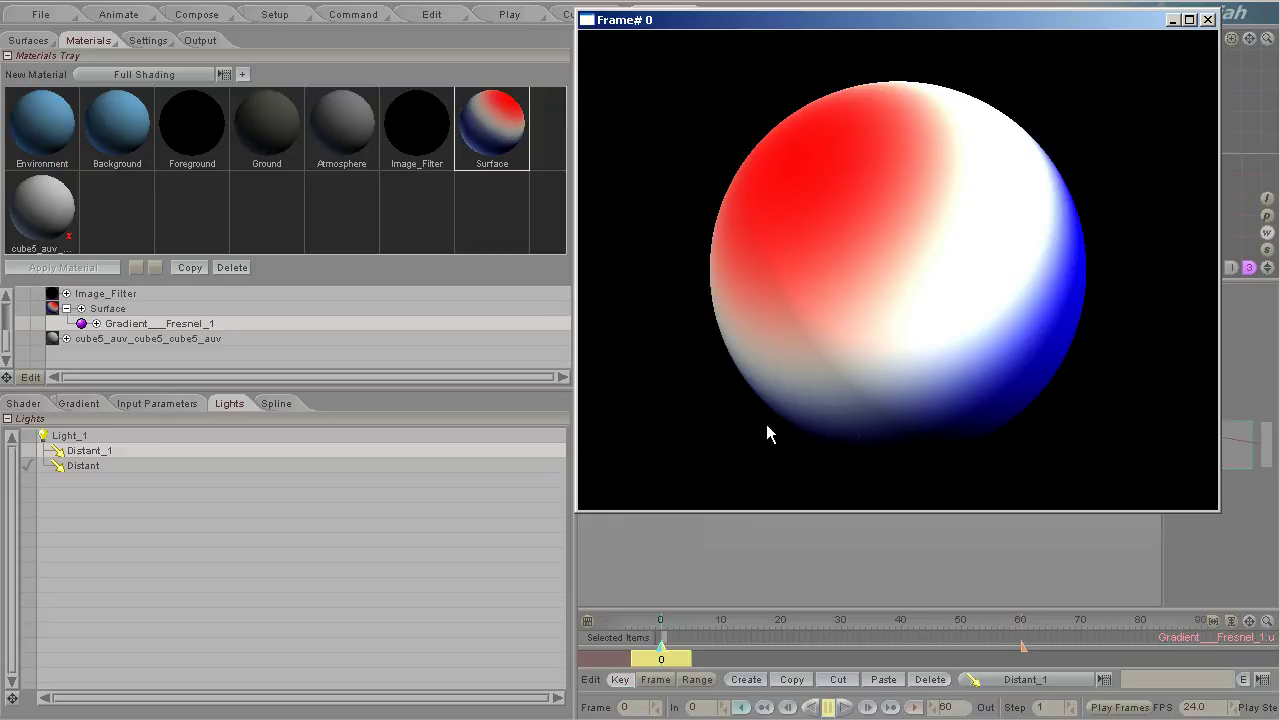
Step: Review the shader's gradient and input parameters against the rendered sphere, and close the render
click(145, 404)
click(78, 406)
click(160, 483)
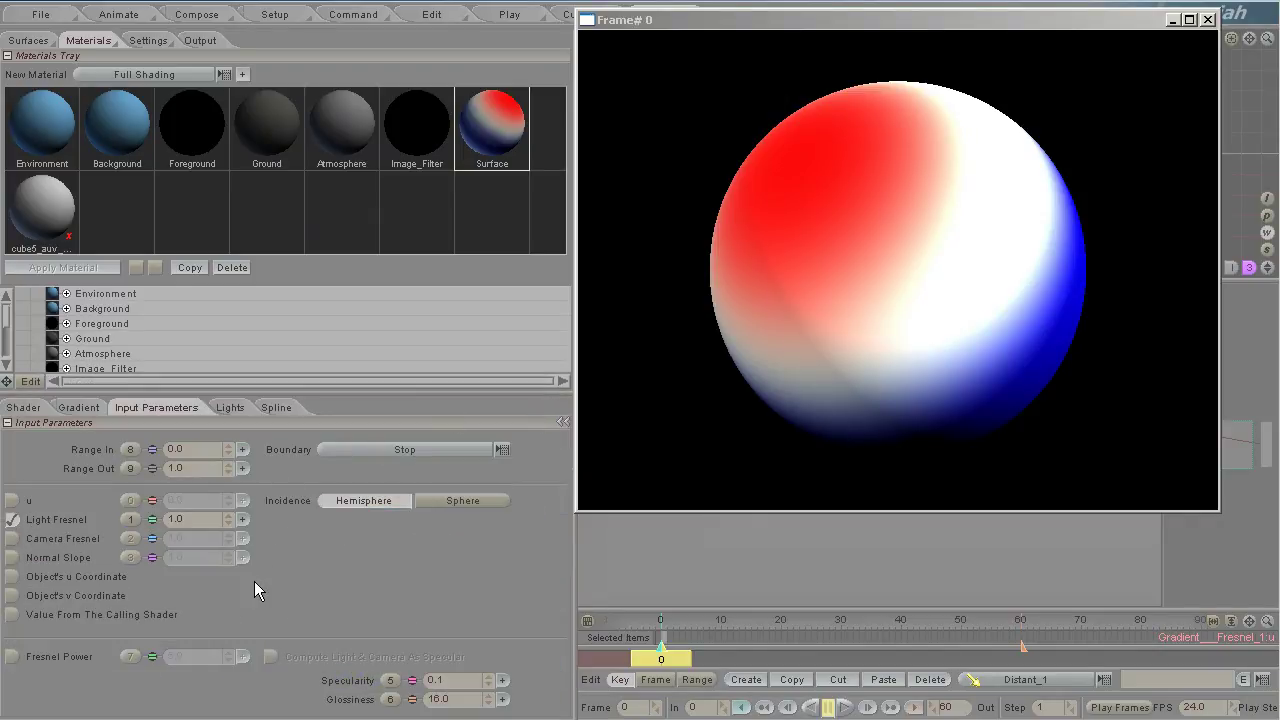
click(1208, 21)
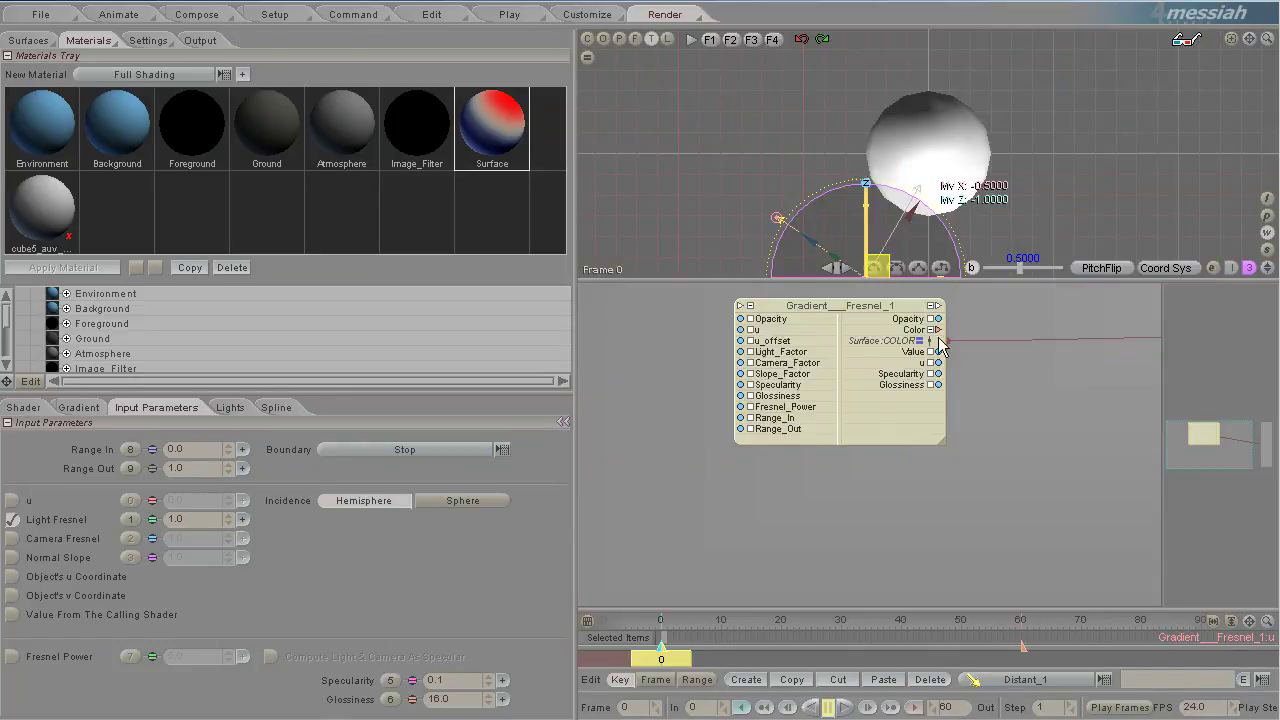
Step: Reposition the Gradient & Fresnel node beside the Surface node so that both are fully visible in the node view
drag(1225, 461, 1246, 462)
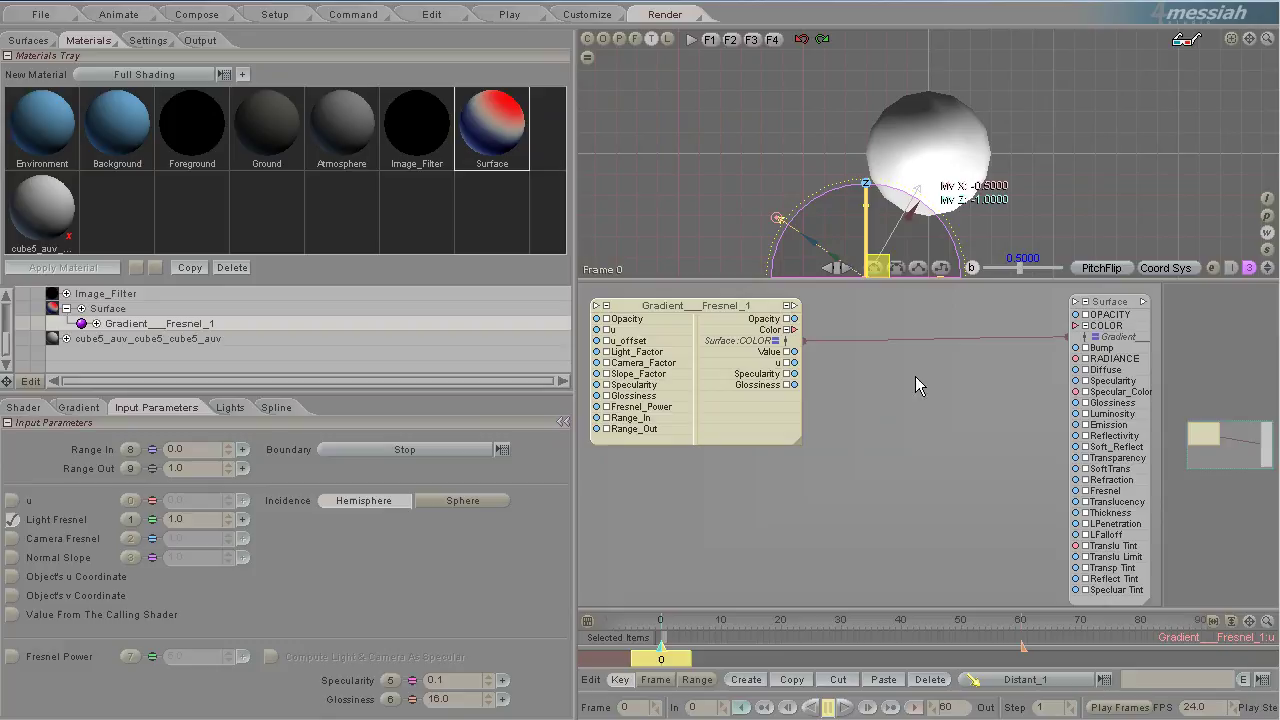
drag(683, 306, 785, 302)
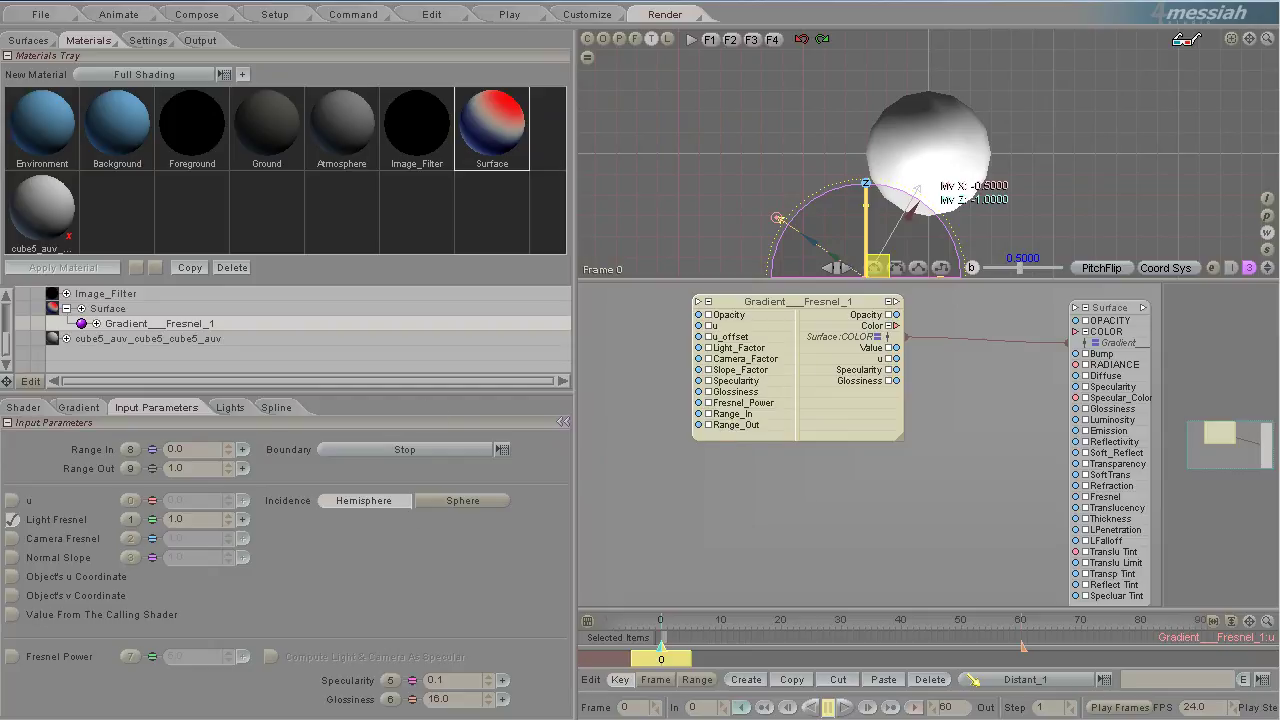
key(y)
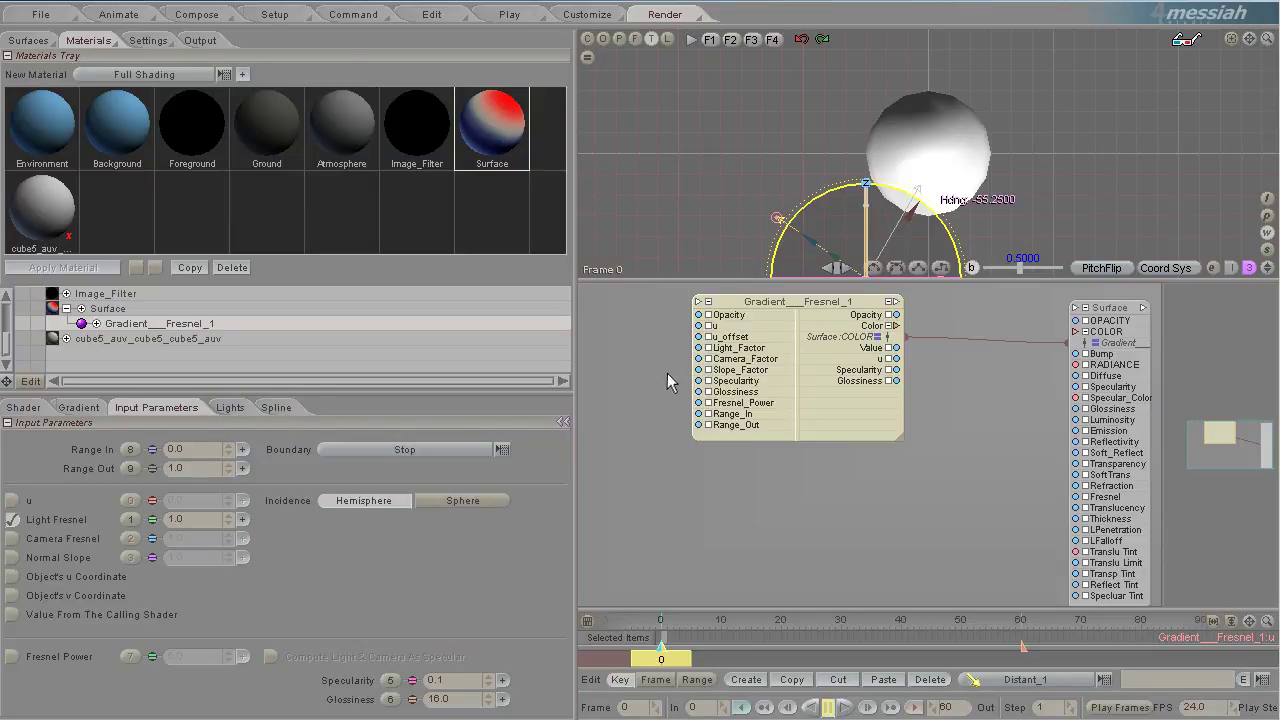
drag(769, 303, 770, 304)
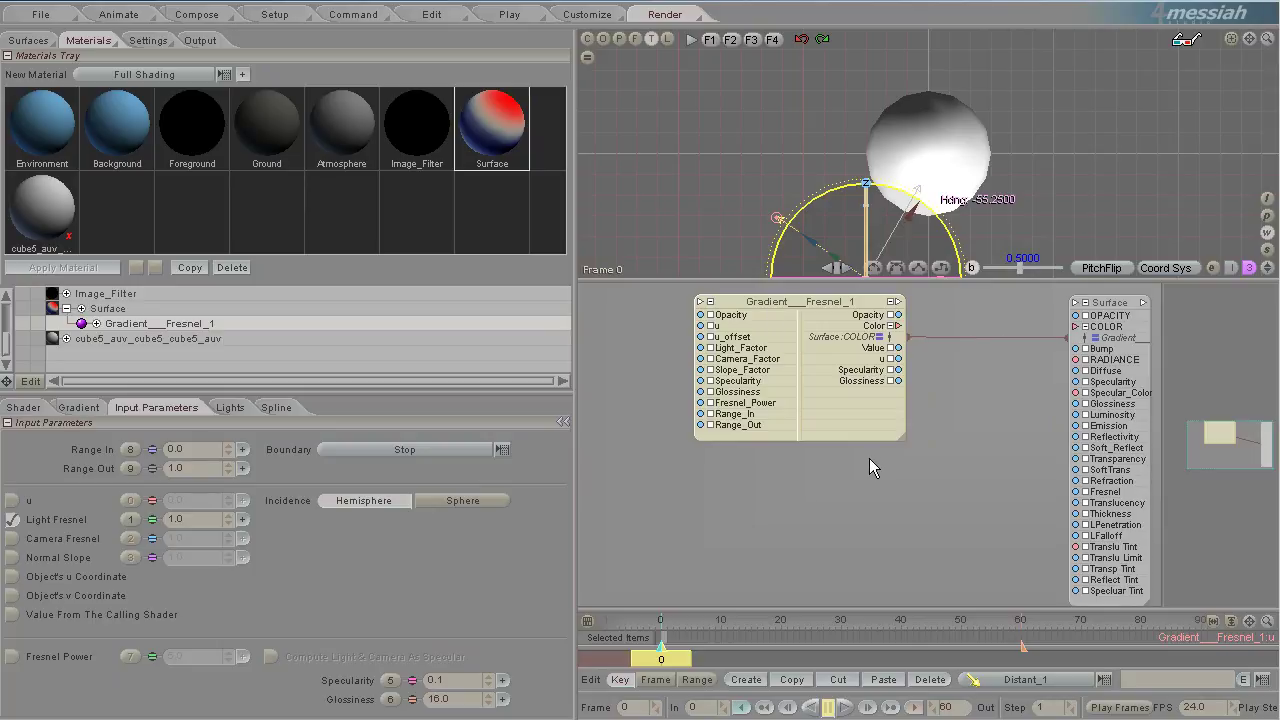